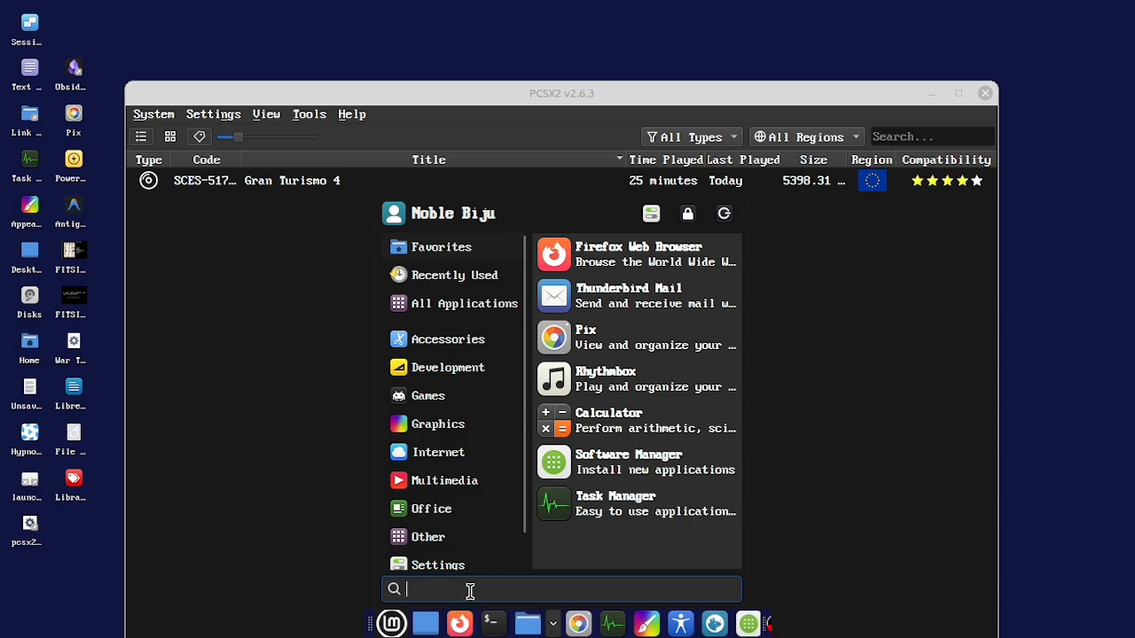
Search the installed applications for pcsx2 and return to the open PCSX2 window
{"action": "type", "text": "pcsx2"}
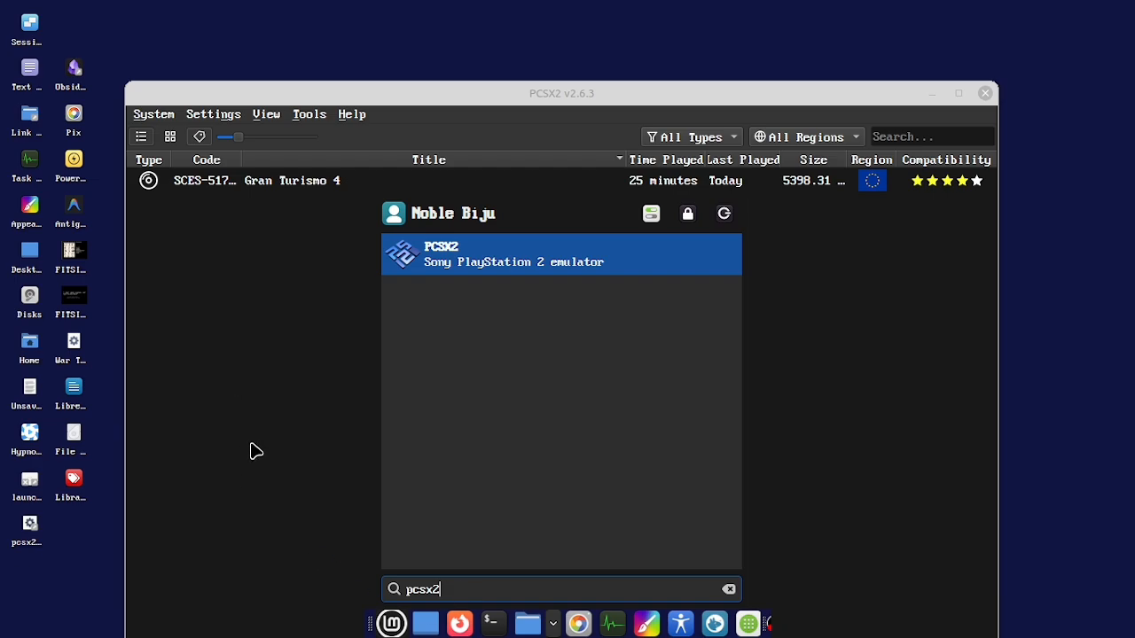
{"action": "left_click", "coordinate": [253, 417]}
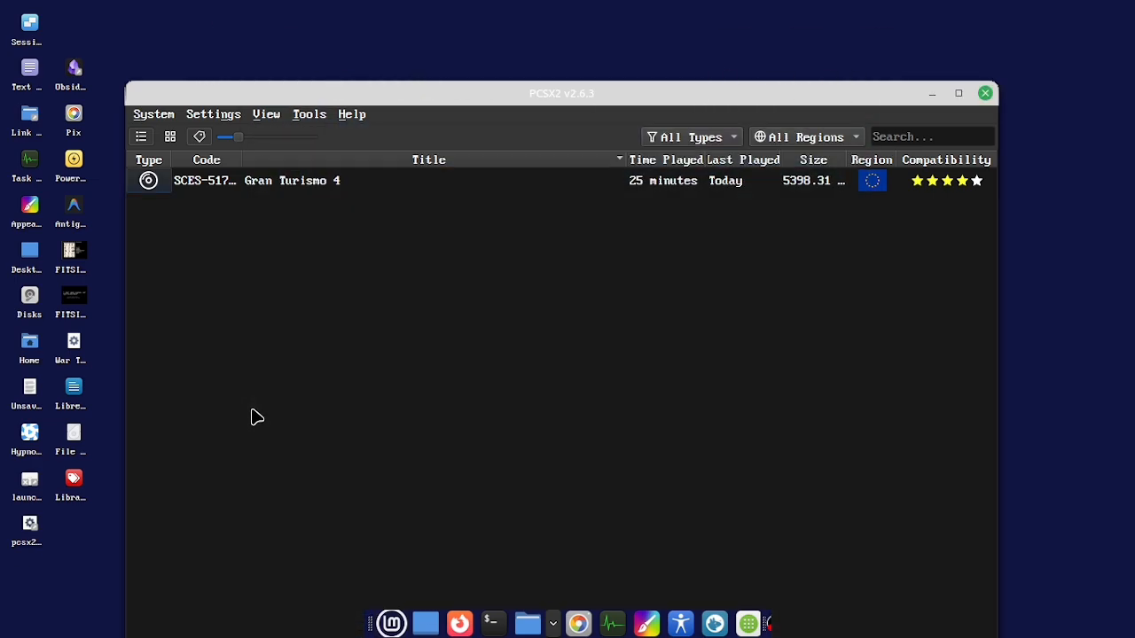
{"action": "left_click", "coordinate": [163, 117]}
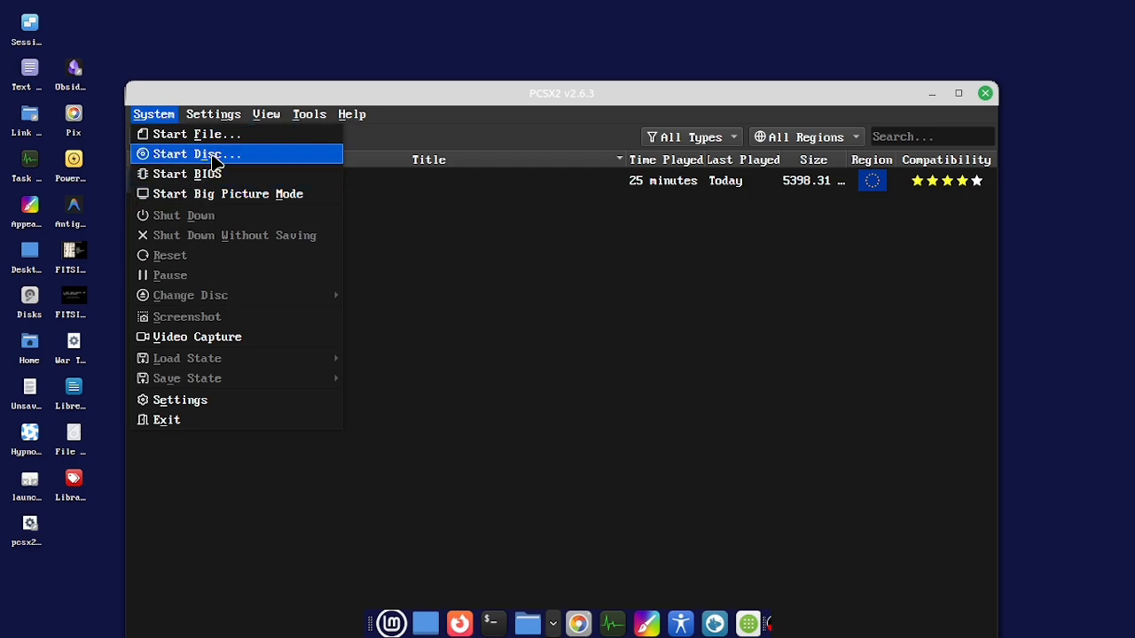
{"action": "left_click", "coordinate": [544, 306]}
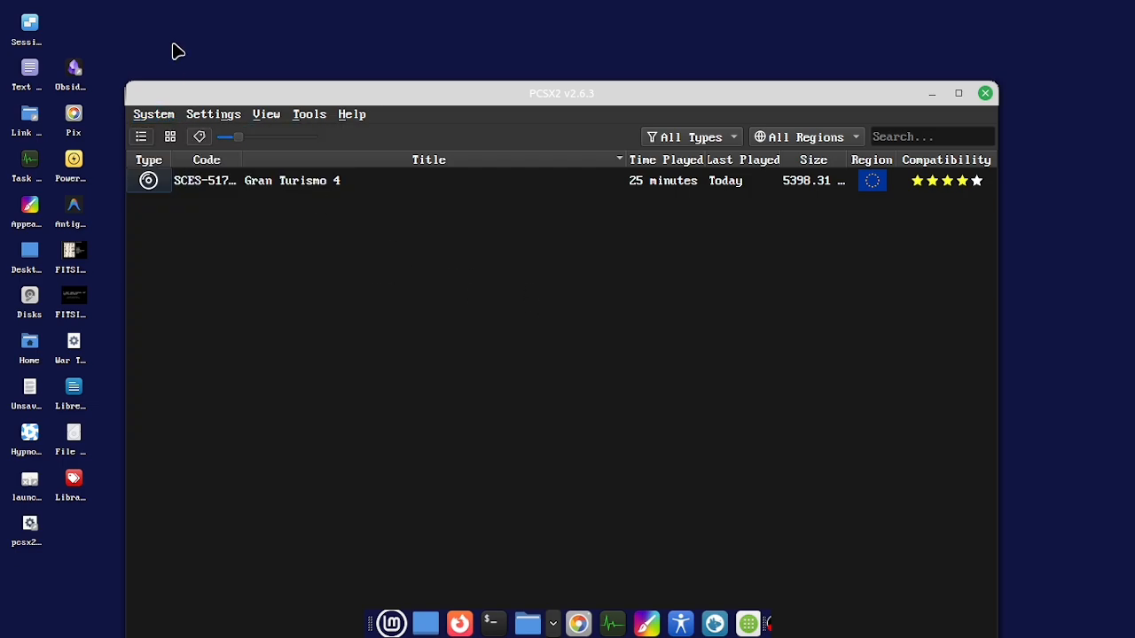
Try to open the emulator's BIOS settings
{"action": "left_click", "coordinate": [226, 120]}
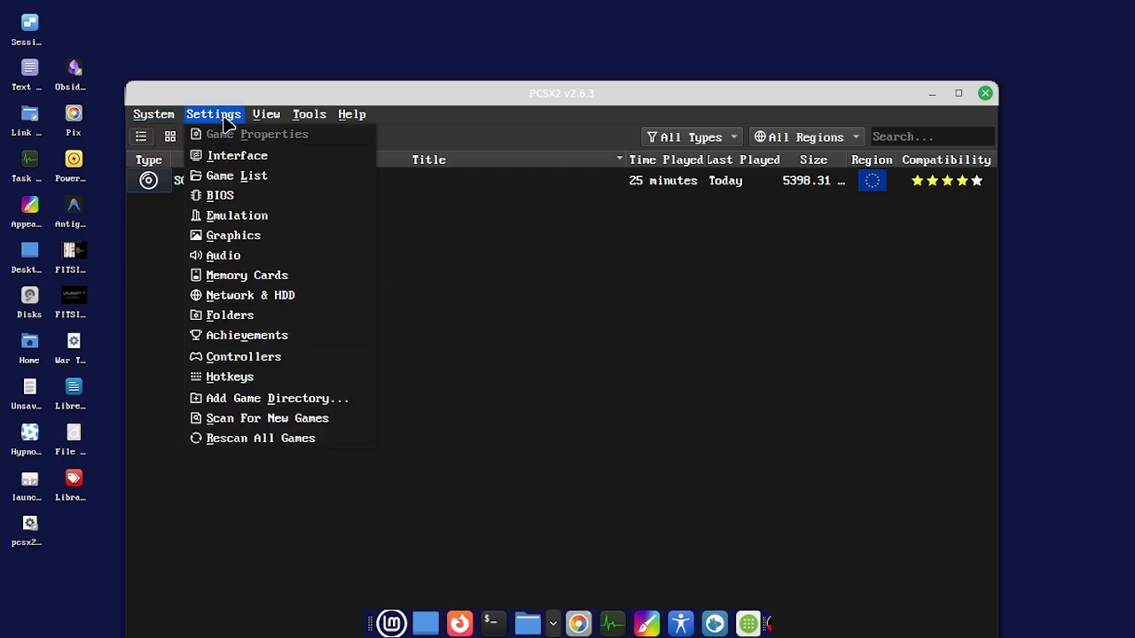
{"action": "left_click", "coordinate": [239, 201]}
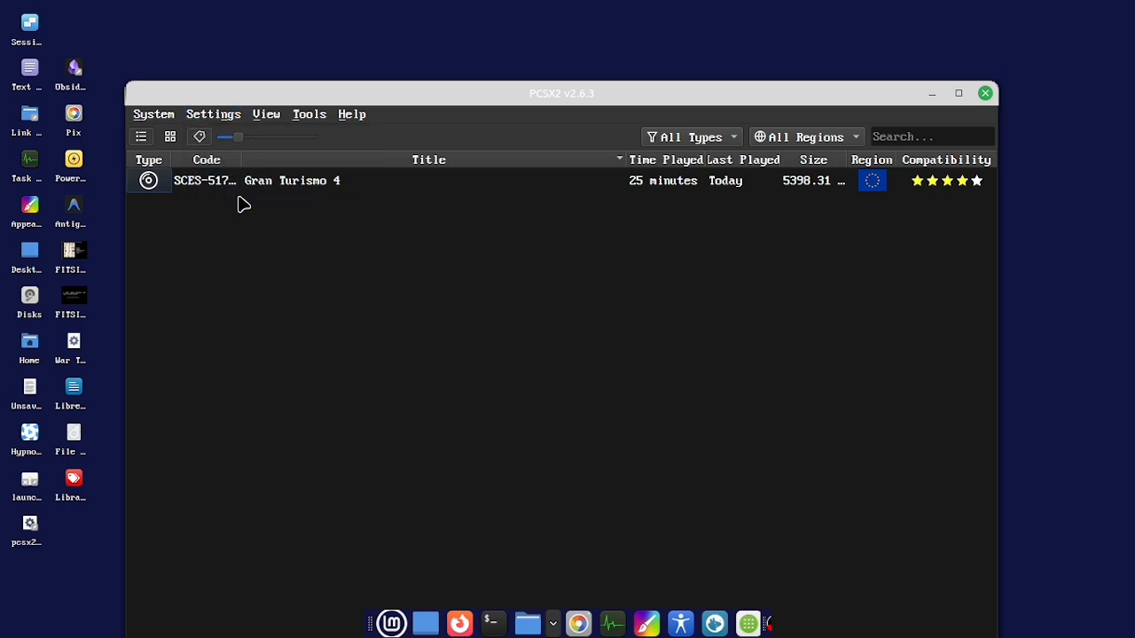
{"action": "left_click", "coordinate": [228, 121]}
{"action": "left_click", "coordinate": [224, 202]}
{"action": "left_click", "coordinate": [228, 115]}
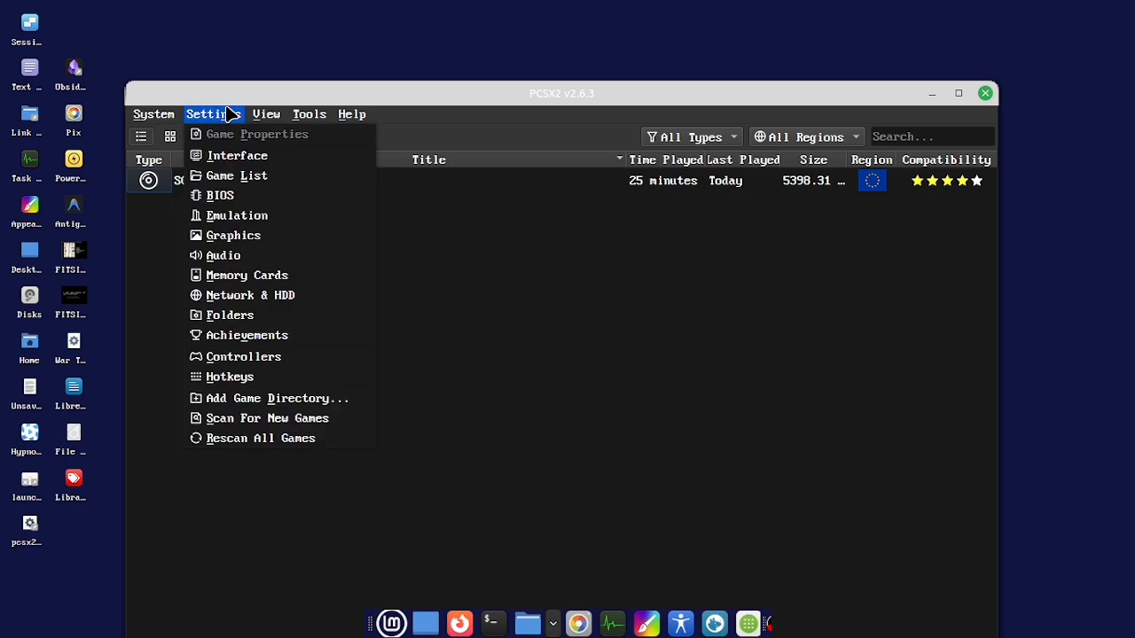
{"action": "left_click", "coordinate": [226, 197]}
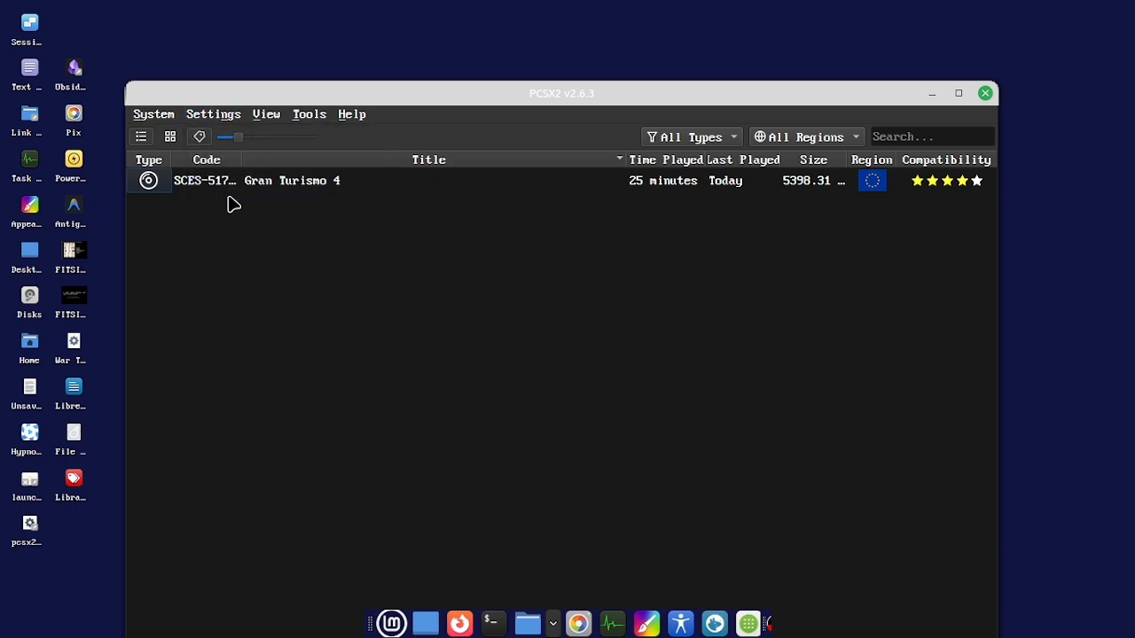
Start the PS2 BIOS without a game and close the emulator, confirming the virtual machine's shutdown
{"action": "left_click", "coordinate": [154, 115]}
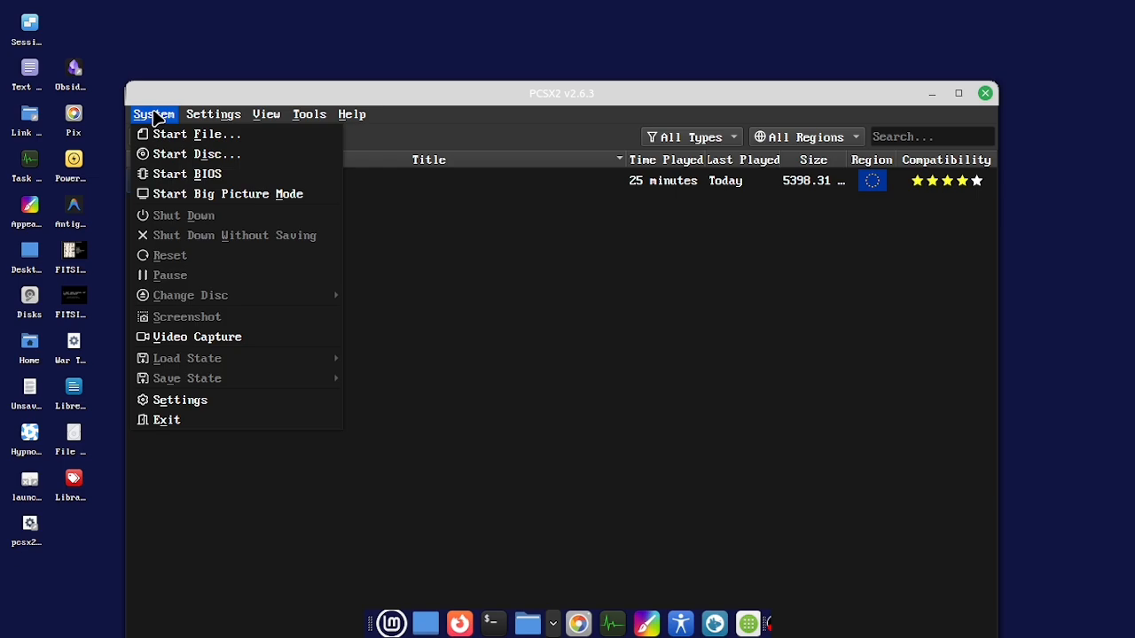
{"action": "left_click", "coordinate": [192, 182]}
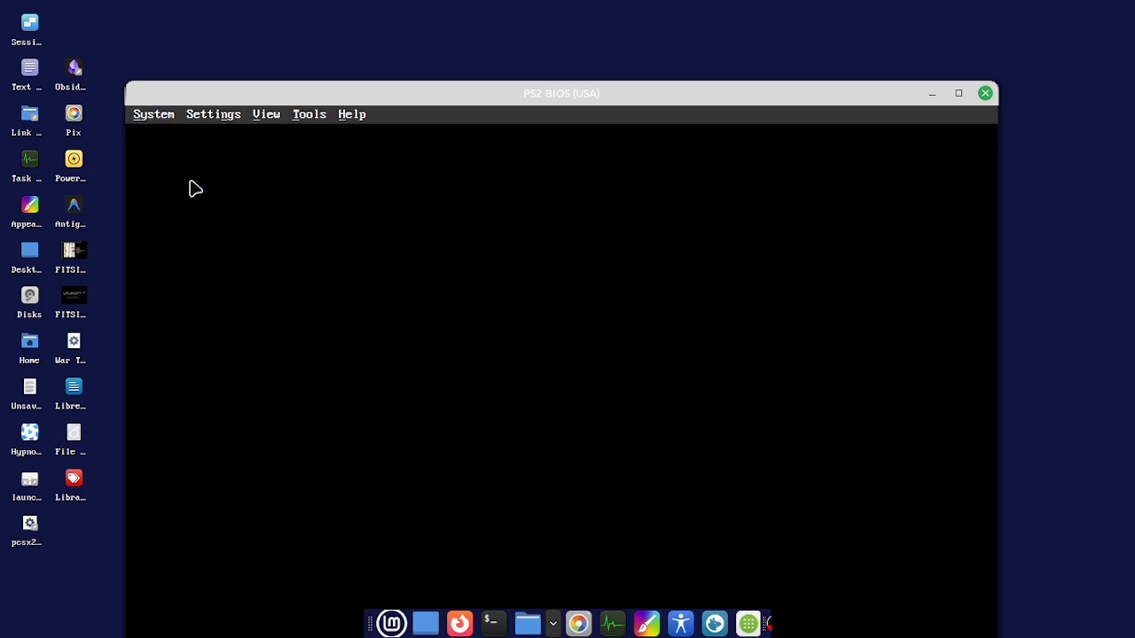
{"action": "left_click", "coordinate": [985, 93]}
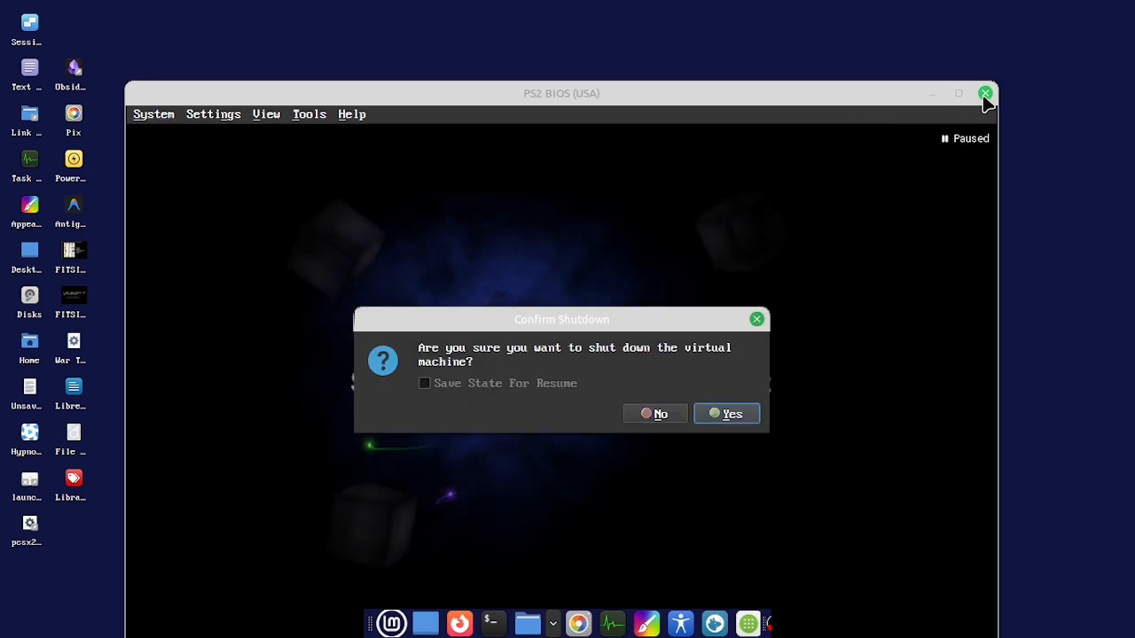
{"action": "left_click", "coordinate": [722, 417]}
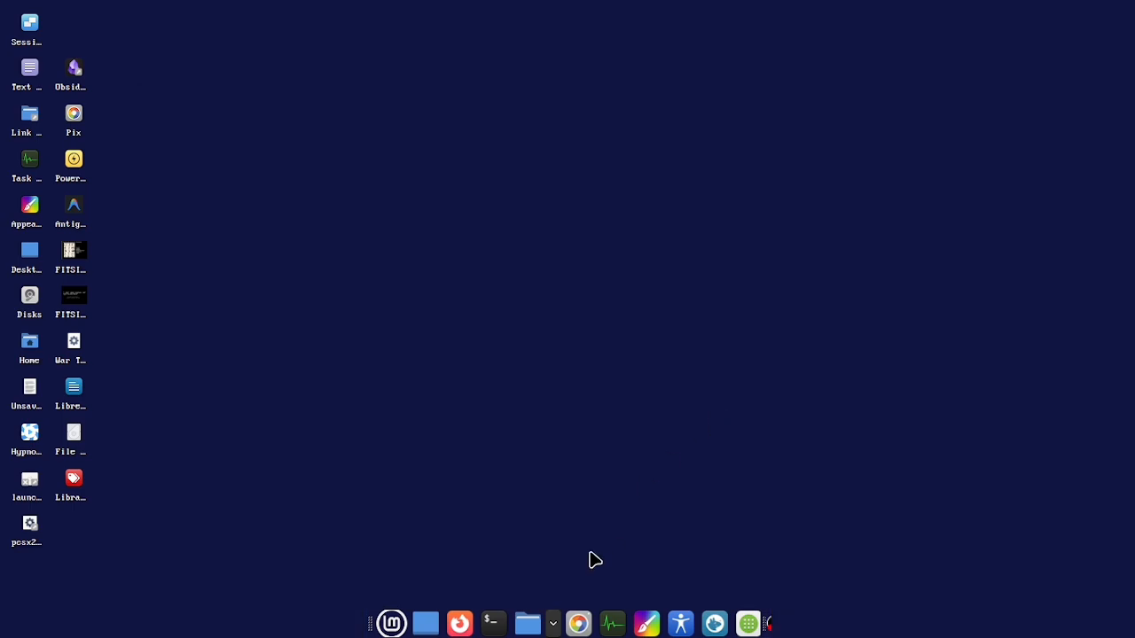
Switch to the OBS window to check the running recording and minimize it
{"action": "left_click", "coordinate": [559, 624]}
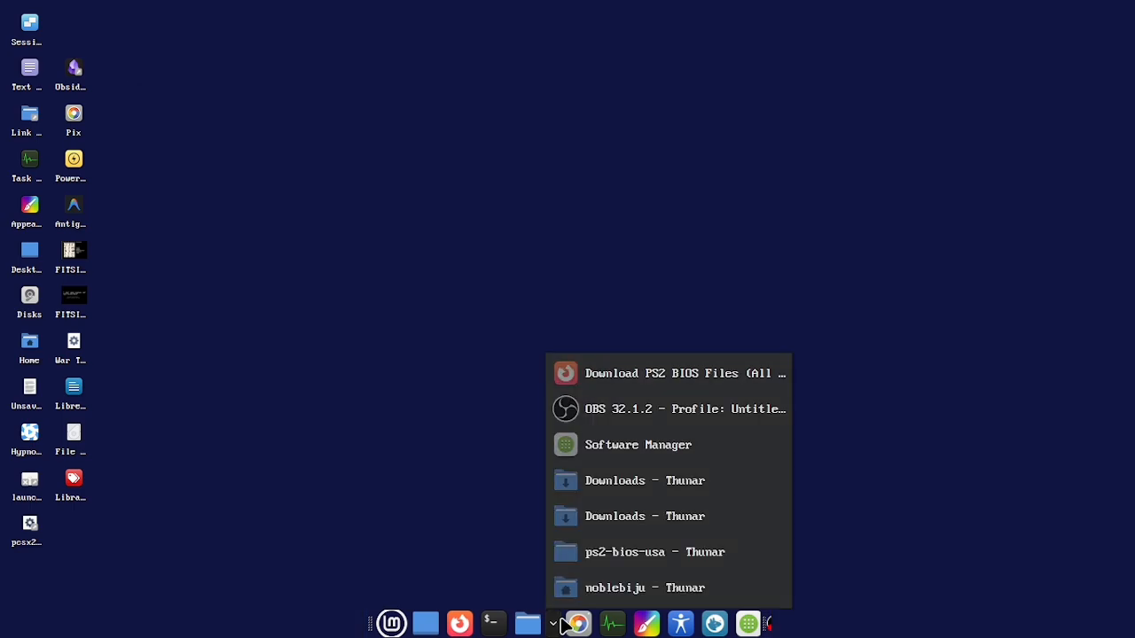
{"action": "left_click", "coordinate": [675, 411]}
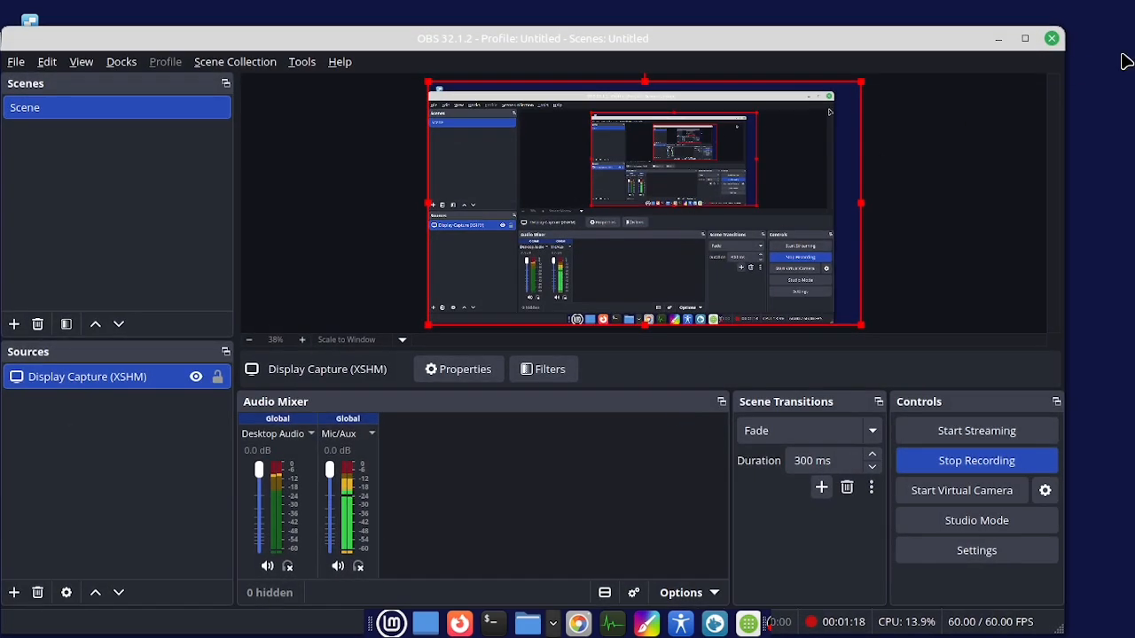
{"action": "left_click", "coordinate": [1000, 38]}
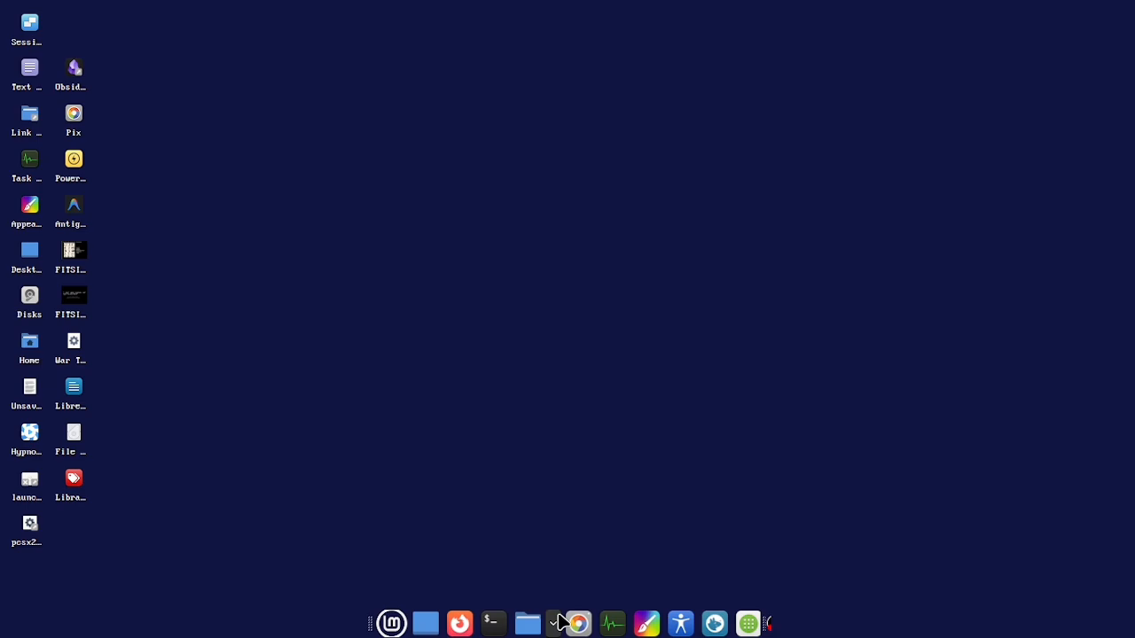
Search the installed applications for pcsx2 and launch PCSX2
{"action": "left_click", "coordinate": [391, 621]}
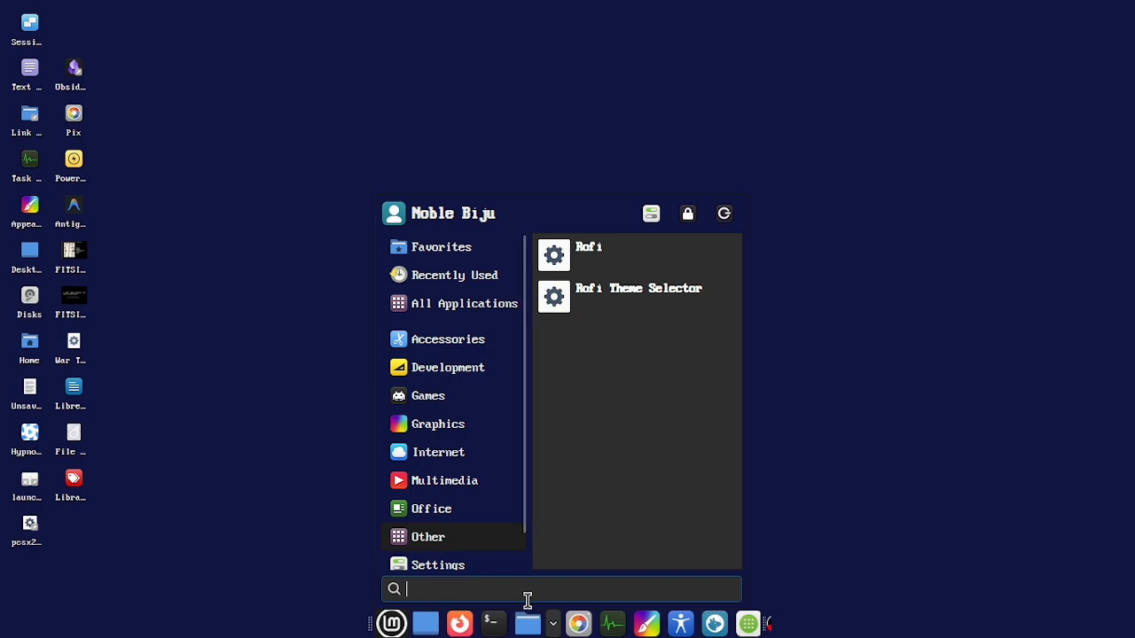
{"action": "type", "text": "pcsx2"}
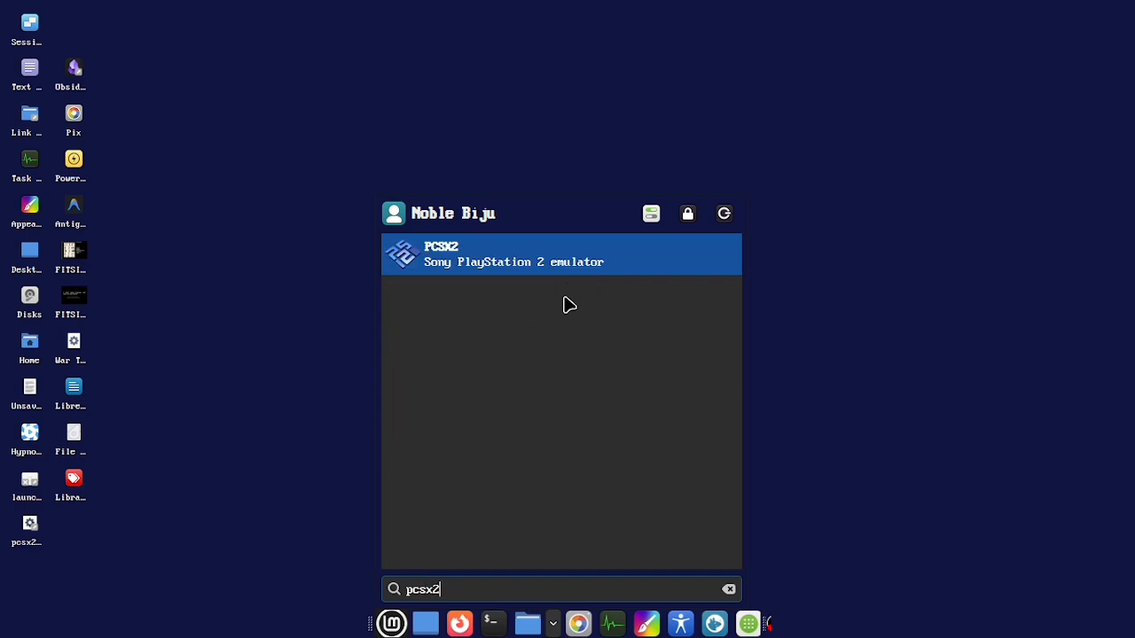
{"action": "left_click", "coordinate": [593, 256]}
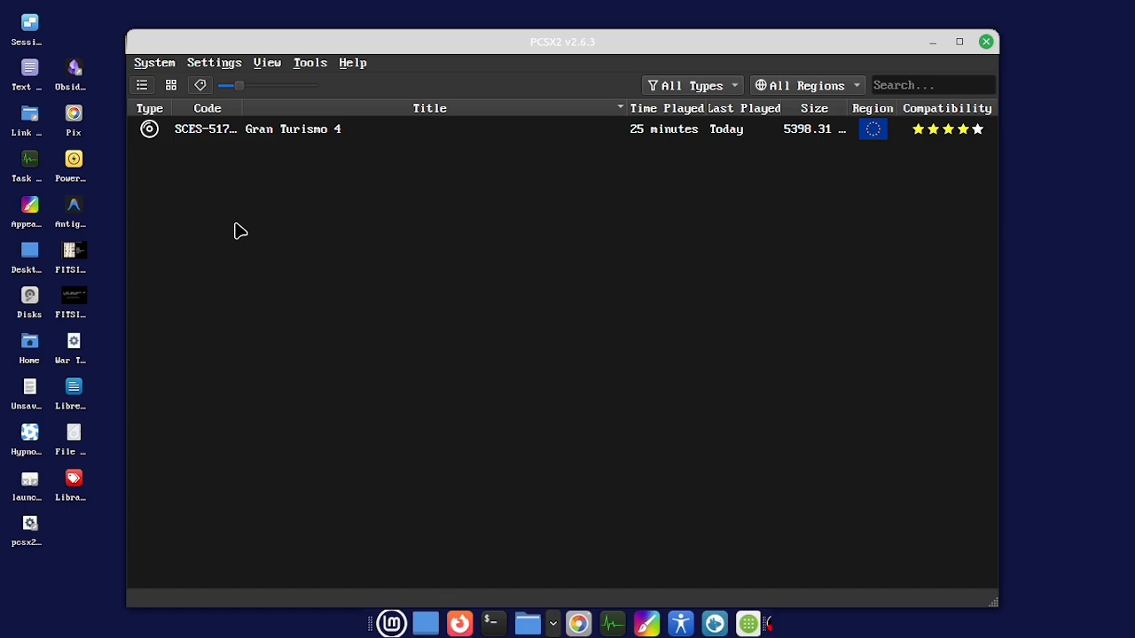
Open the BIOS settings and move the settings window away from the screen edge
{"action": "left_click", "coordinate": [152, 70]}
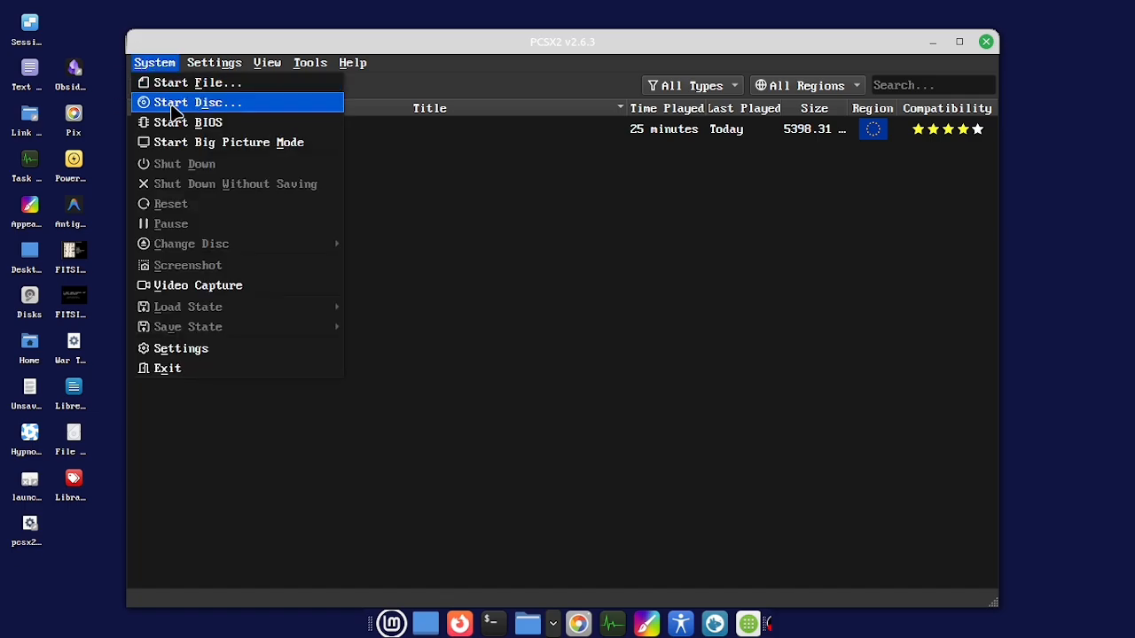
{"action": "mouse_move", "coordinate": [214, 63]}
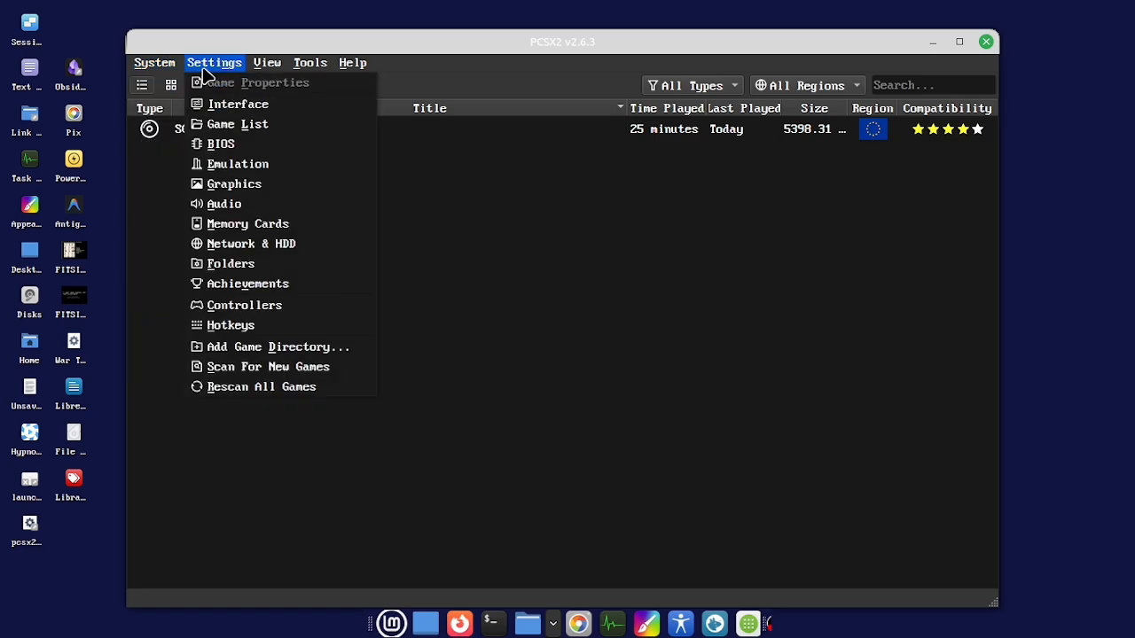
{"action": "left_click", "coordinate": [228, 148]}
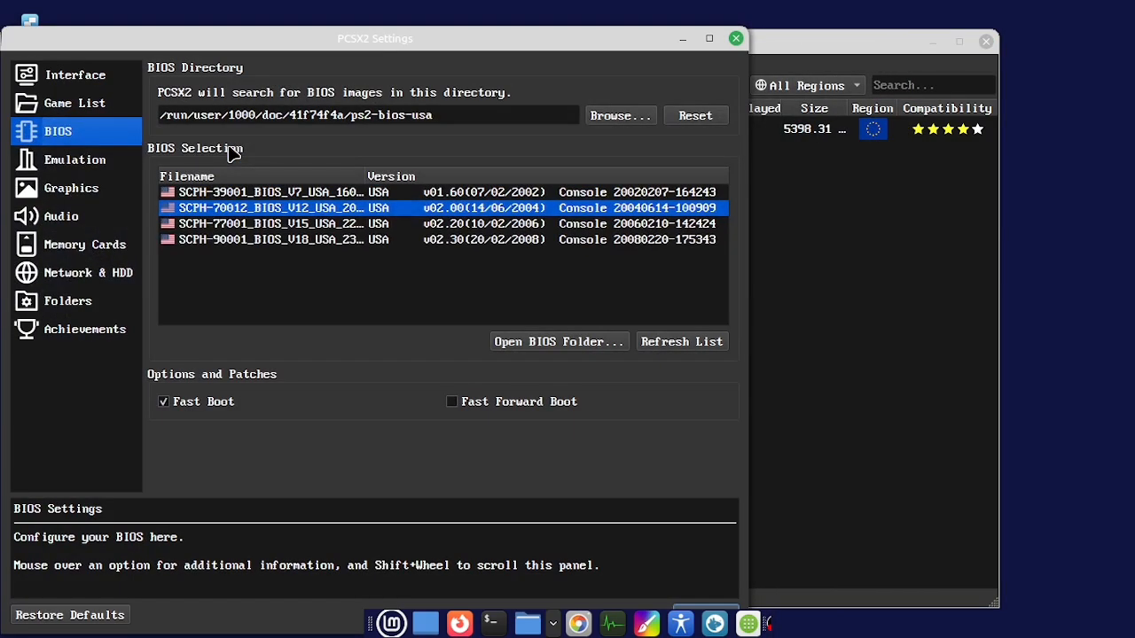
{"action": "left_click_drag", "start_coordinate": [427, 38], "coordinate": [594, 43]}
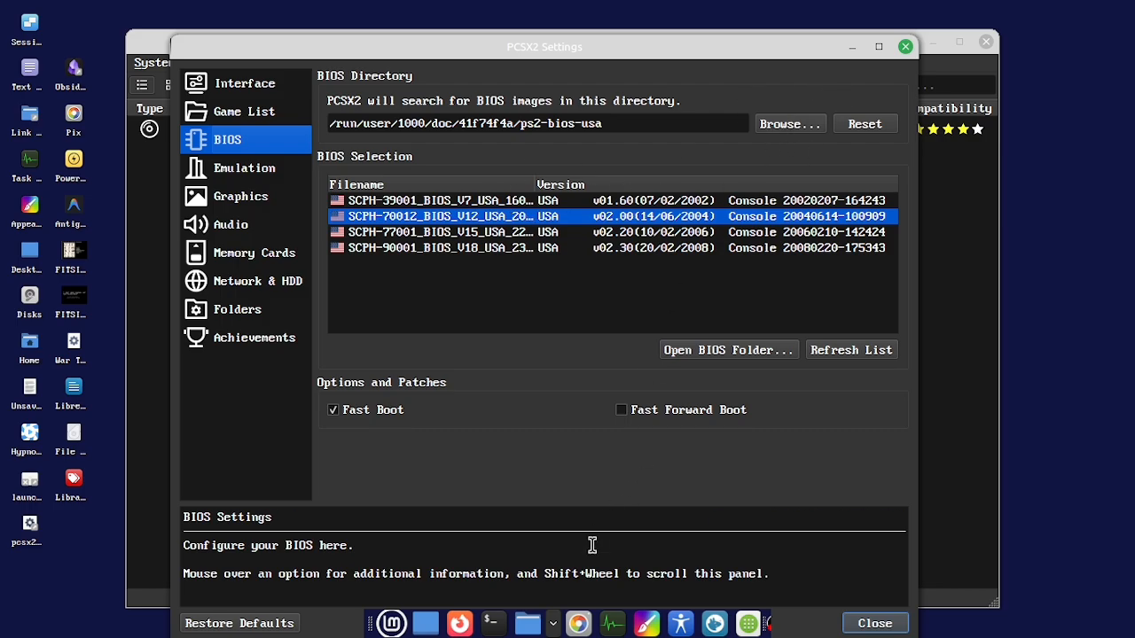
Switch to Firefox, dismiss the ad on the PS2 BIOS download page to view the full pack download, and minimize the browser
{"action": "left_click", "coordinate": [557, 625]}
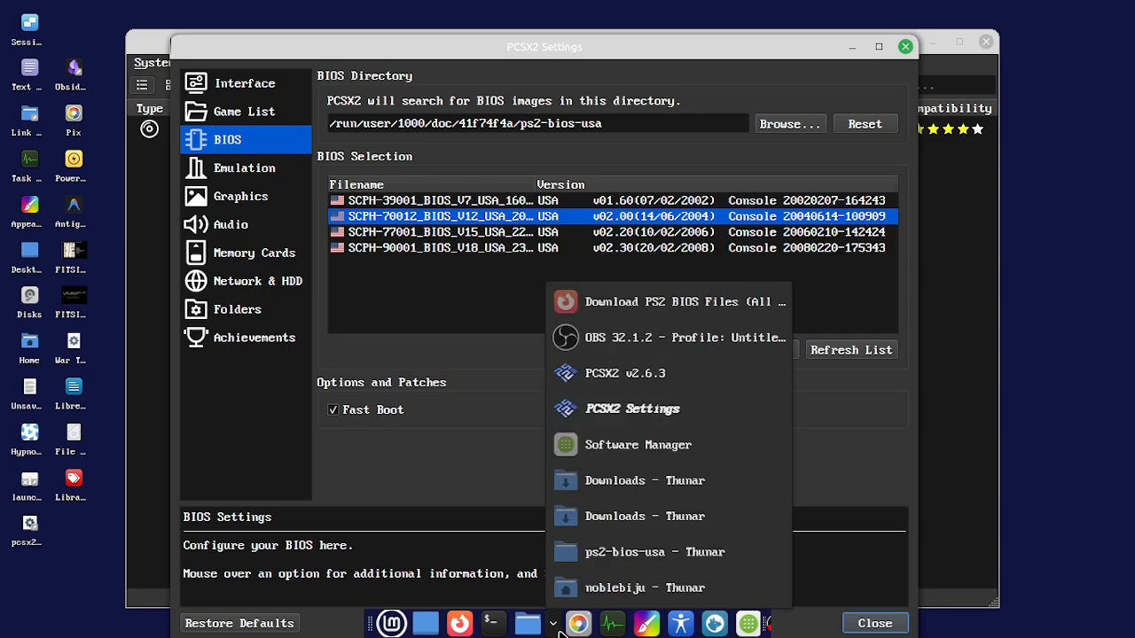
{"action": "left_click", "coordinate": [679, 303]}
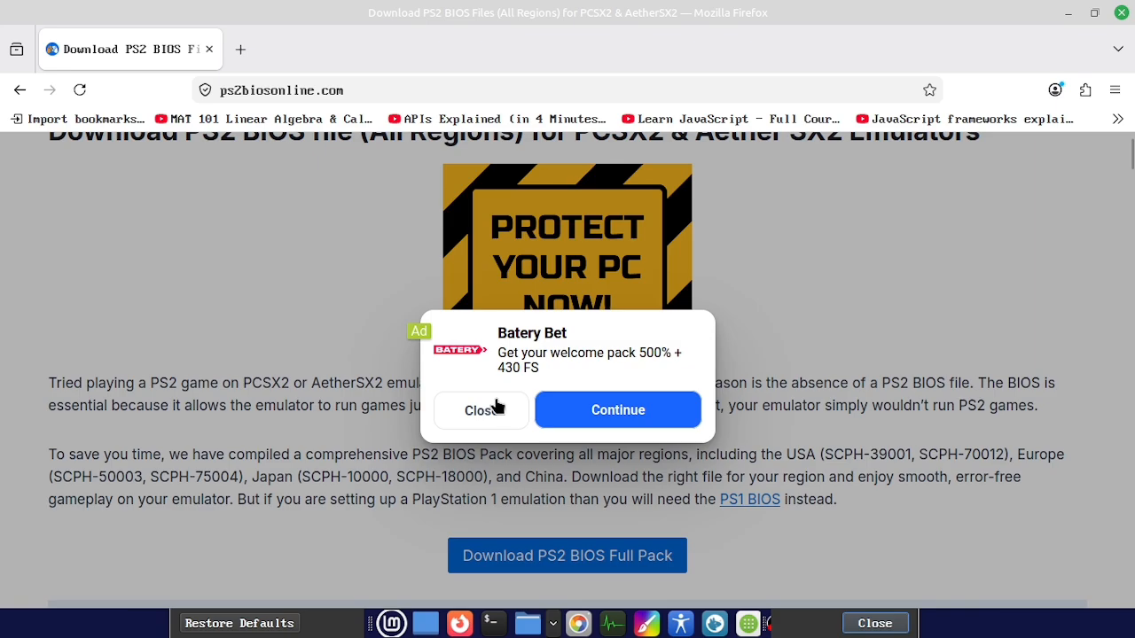
{"action": "left_click", "coordinate": [499, 403]}
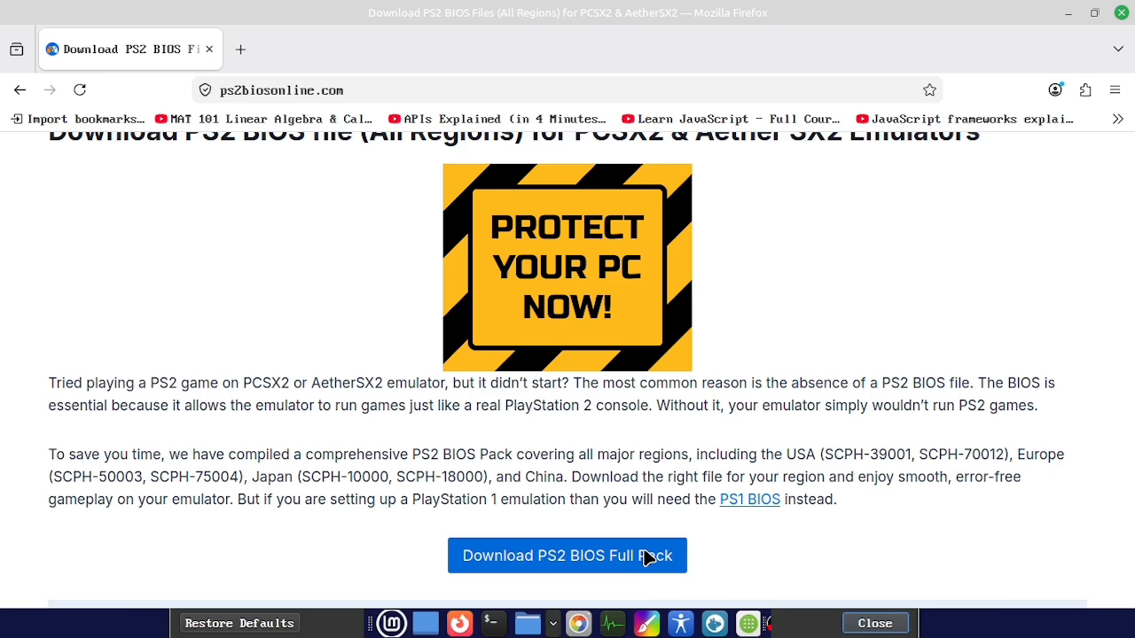
{"action": "left_click", "coordinate": [1060, 16]}
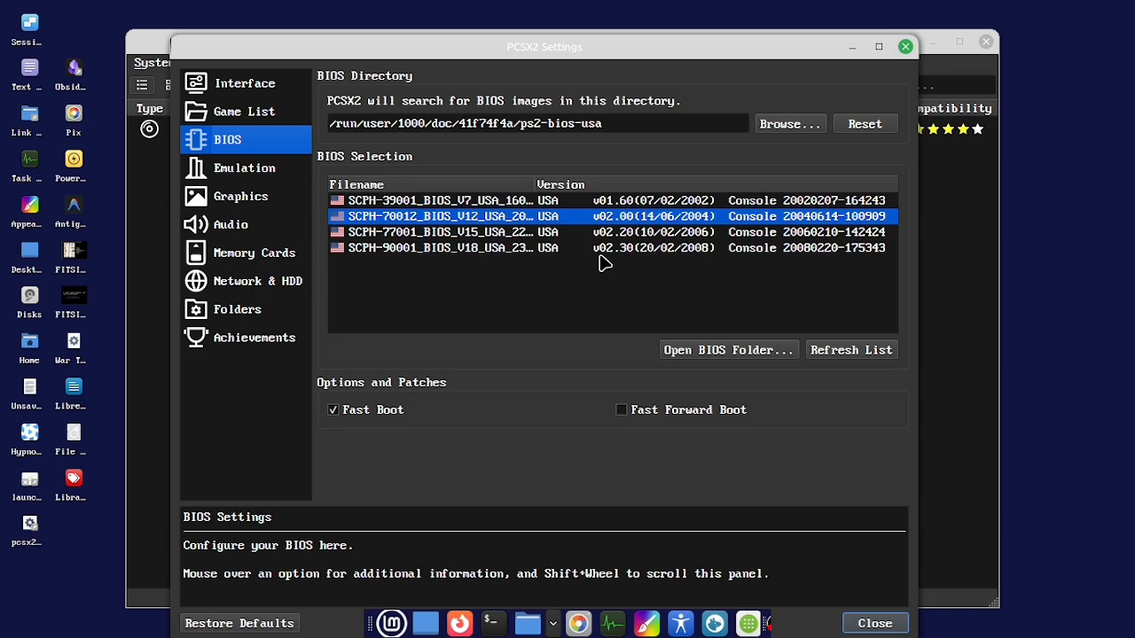
Browse for a new BIOS directory and open the ps2-bios-usa folder inside Downloads
{"action": "left_click", "coordinate": [789, 124]}
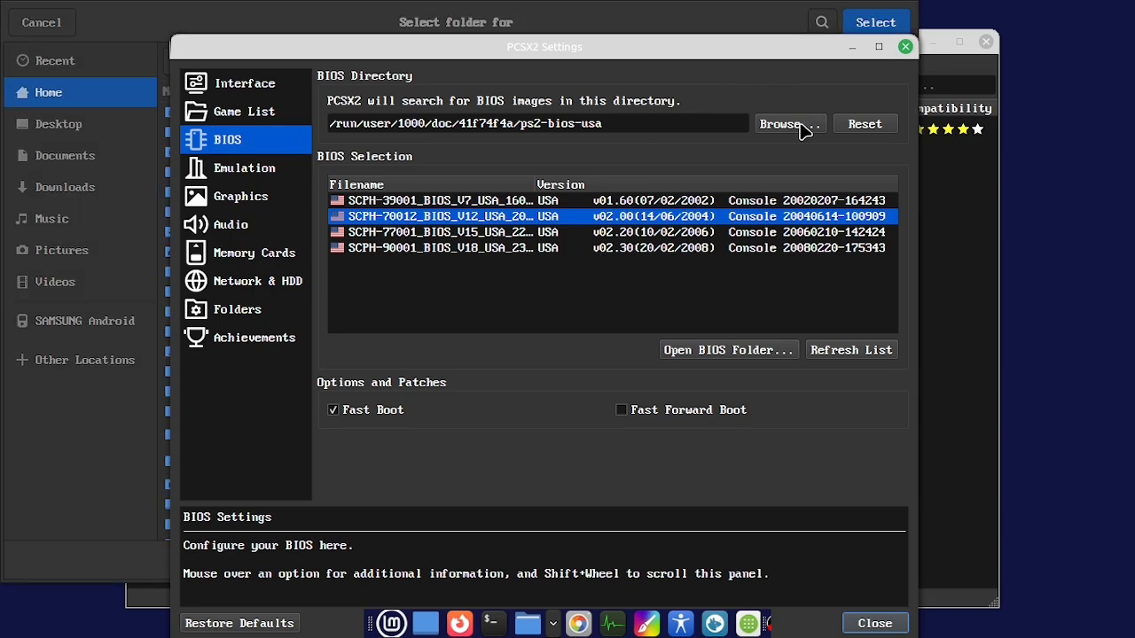
{"action": "left_click", "coordinate": [85, 490]}
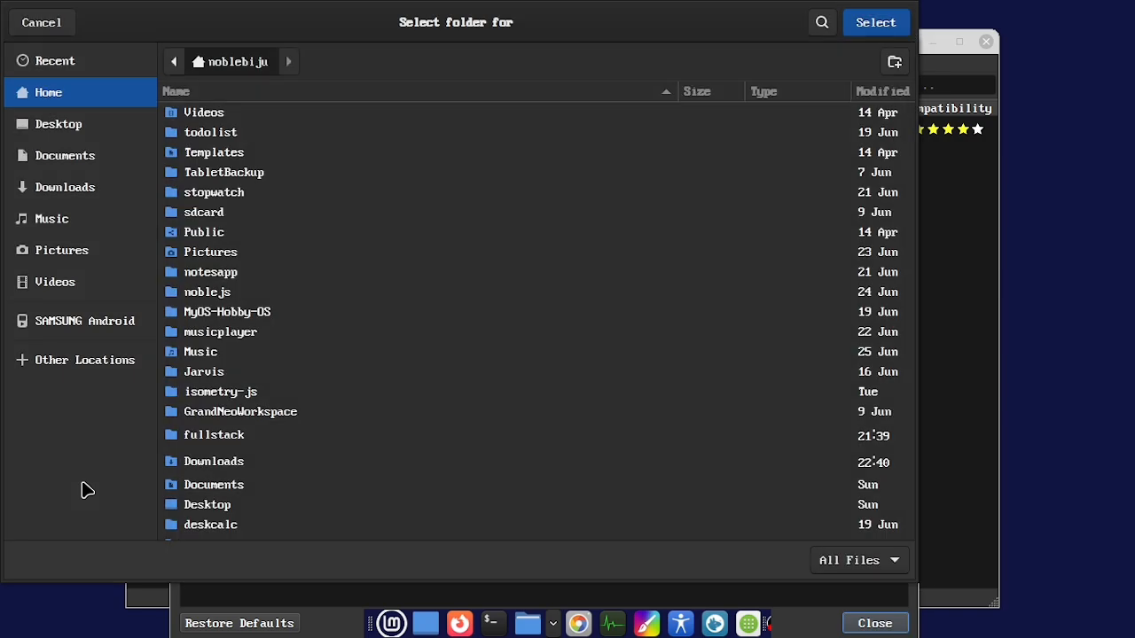
{"action": "left_click", "coordinate": [108, 191]}
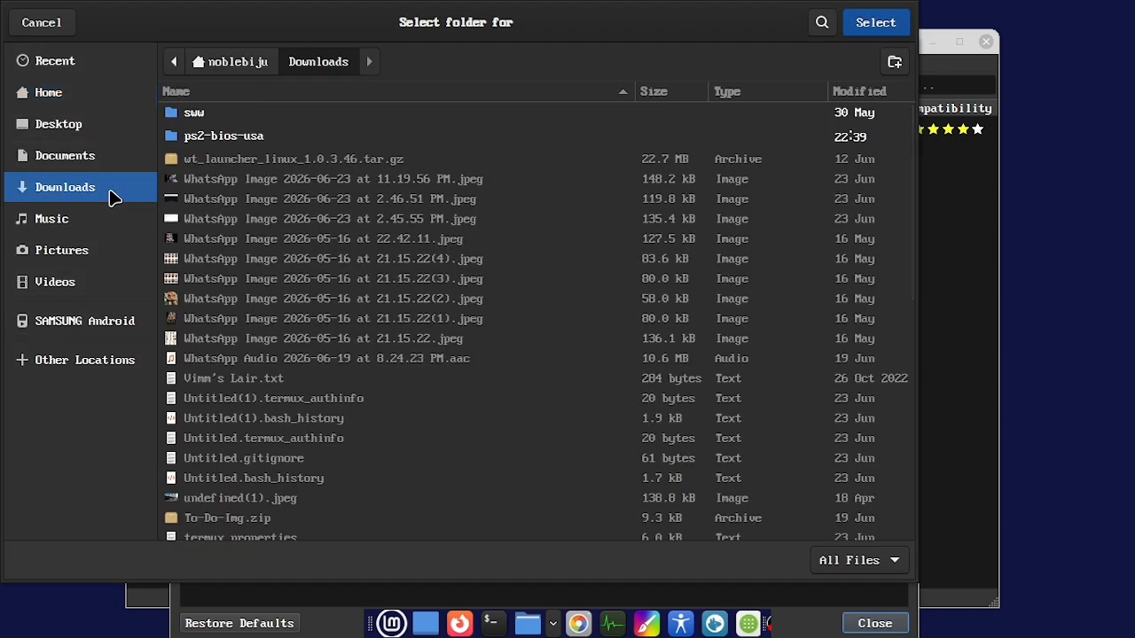
{"action": "double_click", "coordinate": [200, 140]}
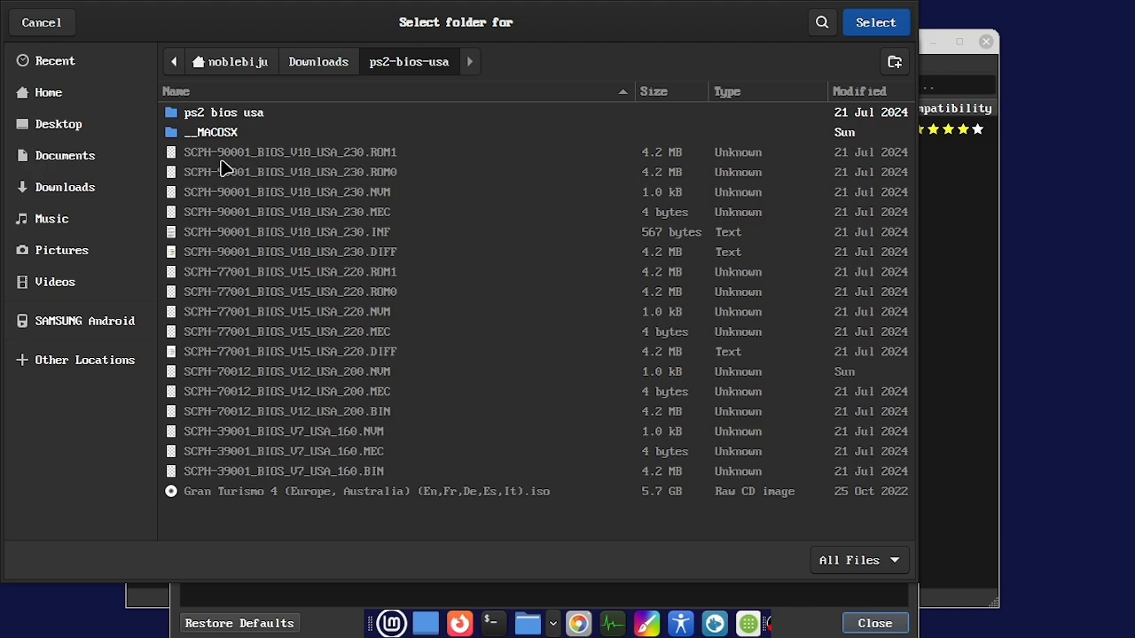
Examine the files in the SCPH-90001 and SCPH-77001 BIOS folders inside the ps2 bios usa subfolder
{"action": "double_click", "coordinate": [251, 115]}
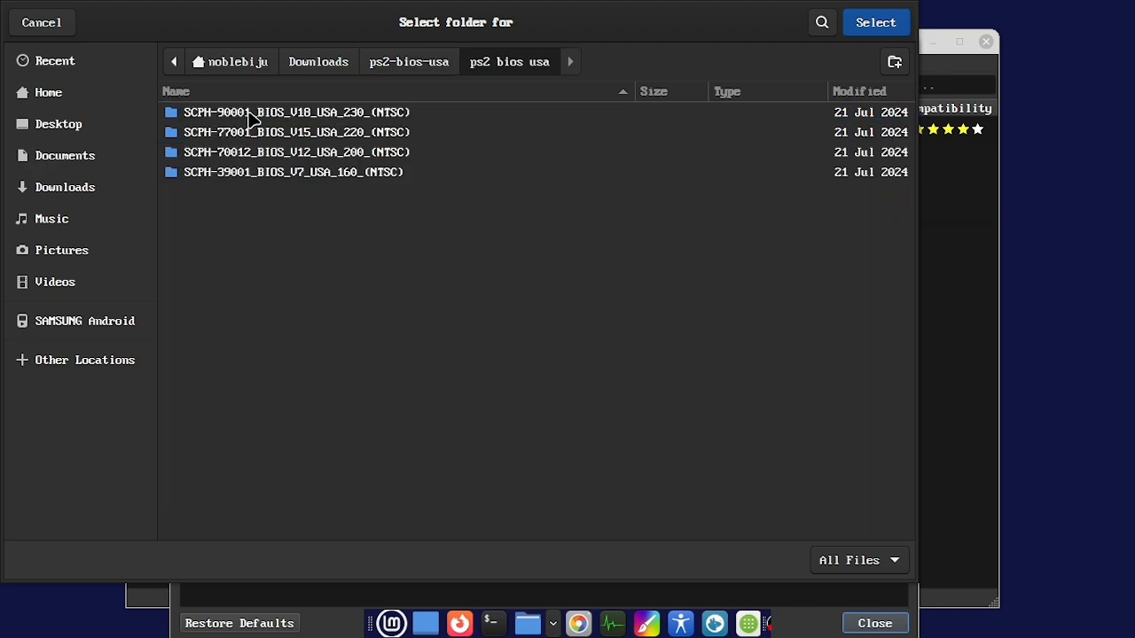
{"action": "double_click", "coordinate": [303, 117]}
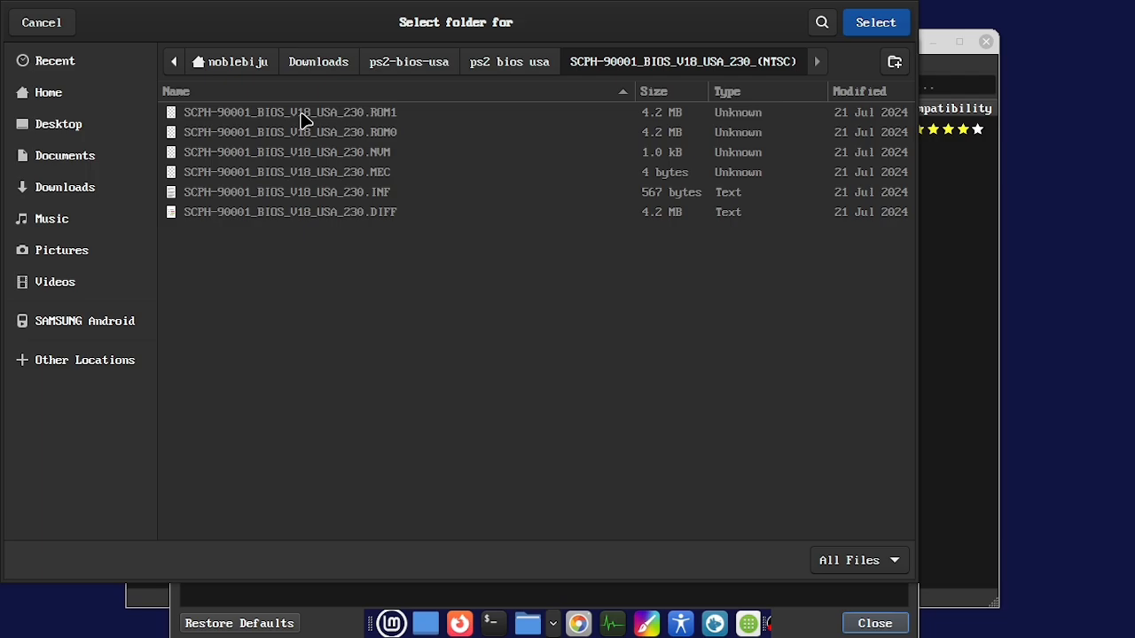
{"action": "left_click", "coordinate": [493, 69]}
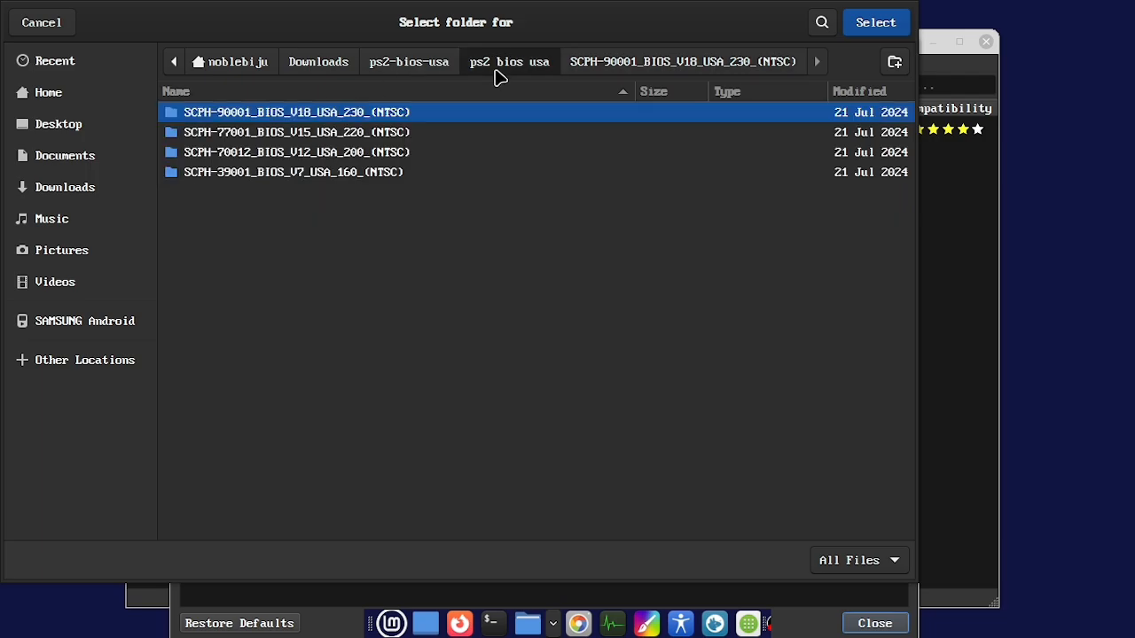
{"action": "double_click", "coordinate": [424, 134]}
{"action": "left_click", "coordinate": [508, 72]}
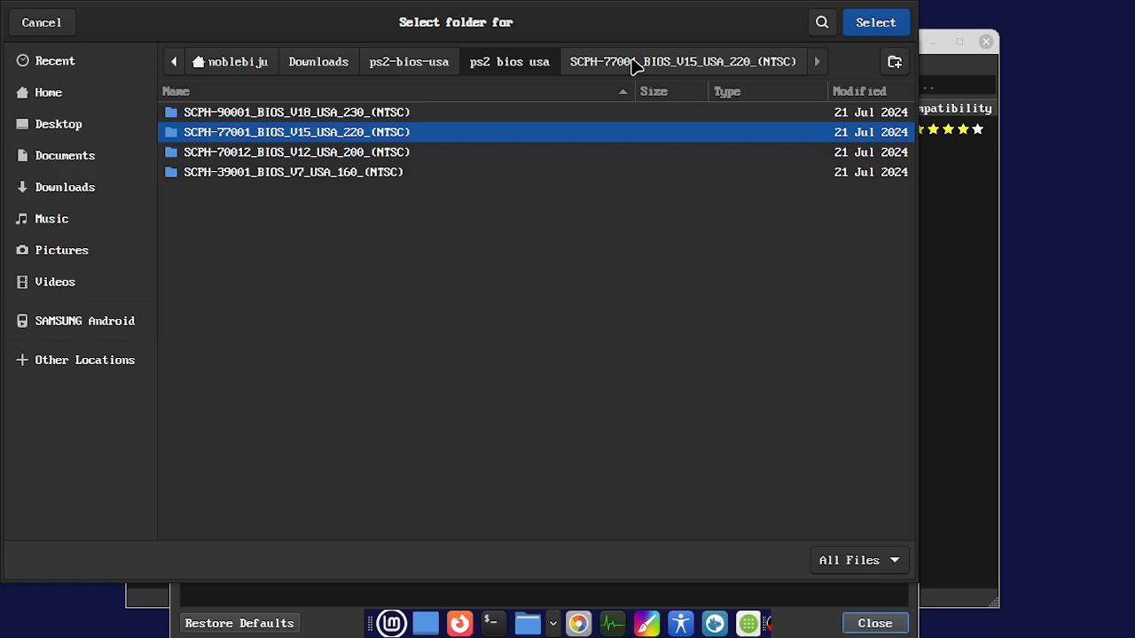
{"action": "left_click", "coordinate": [631, 63]}
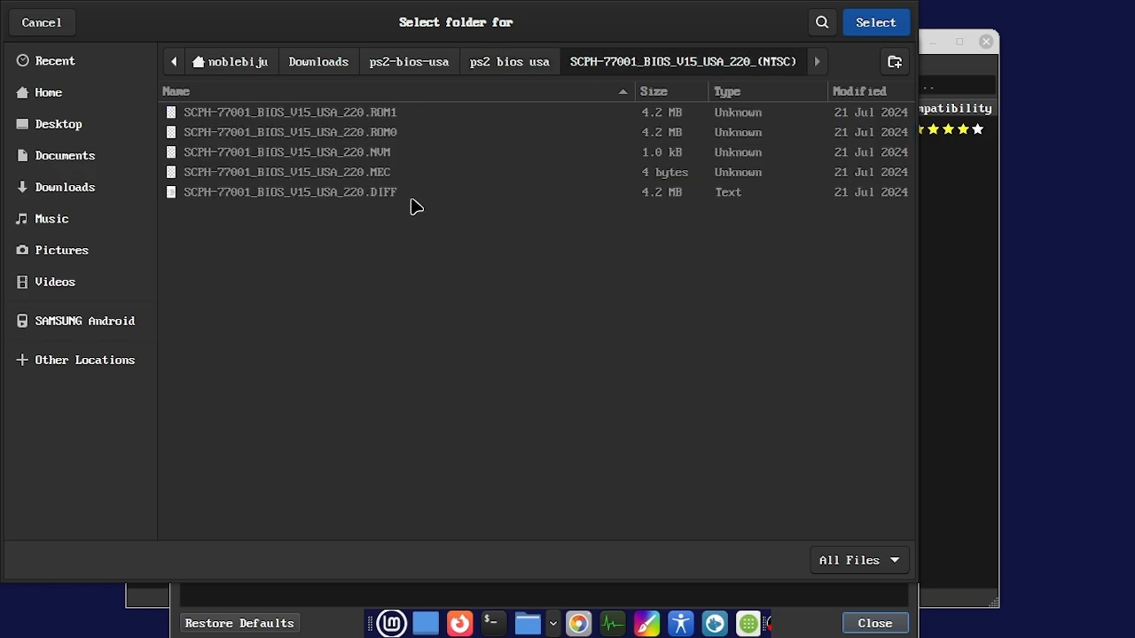
Return to the ps2-bios-usa folder to review its BIOS files, minimize the main PCSX2 window and cancel the folder selection
{"action": "left_click", "coordinate": [528, 65]}
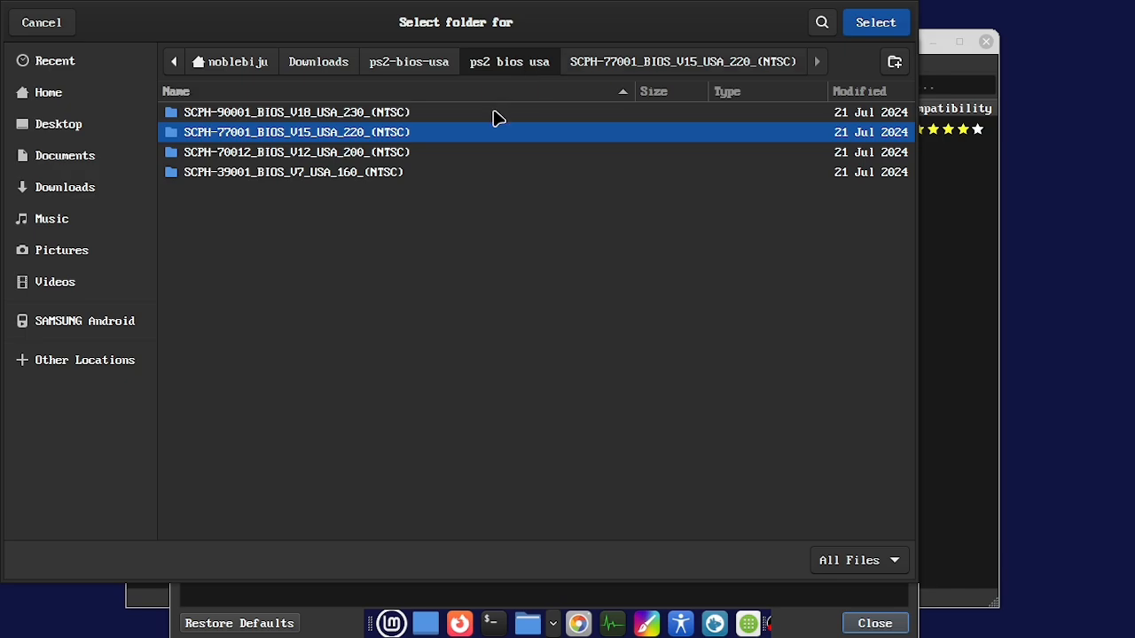
{"action": "left_click", "coordinate": [413, 68]}
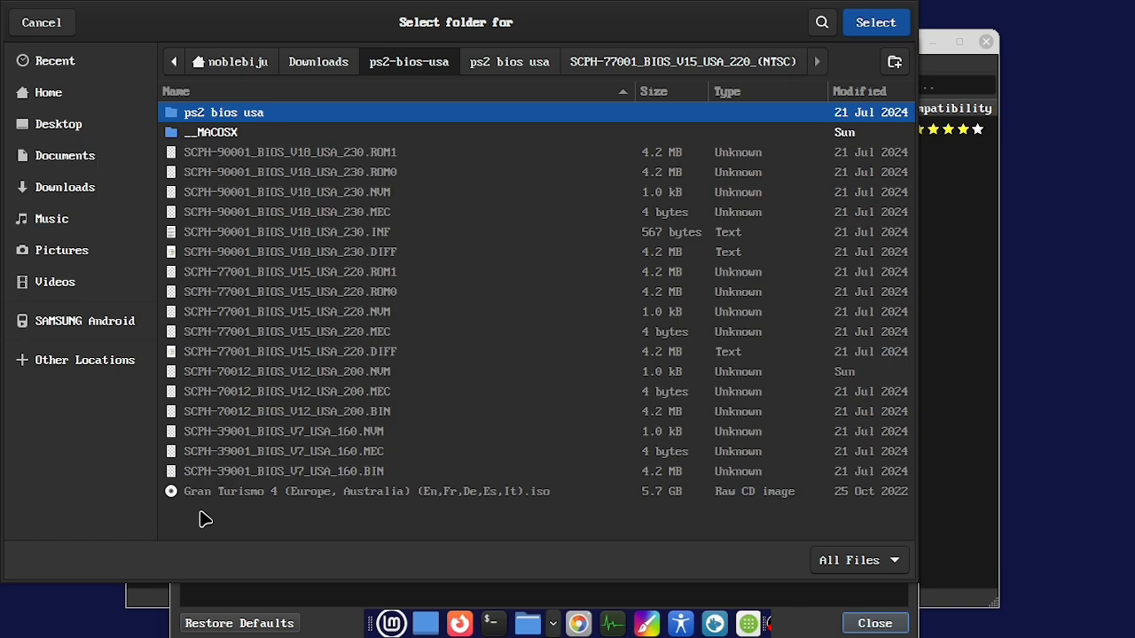
{"action": "left_click", "coordinate": [958, 151]}
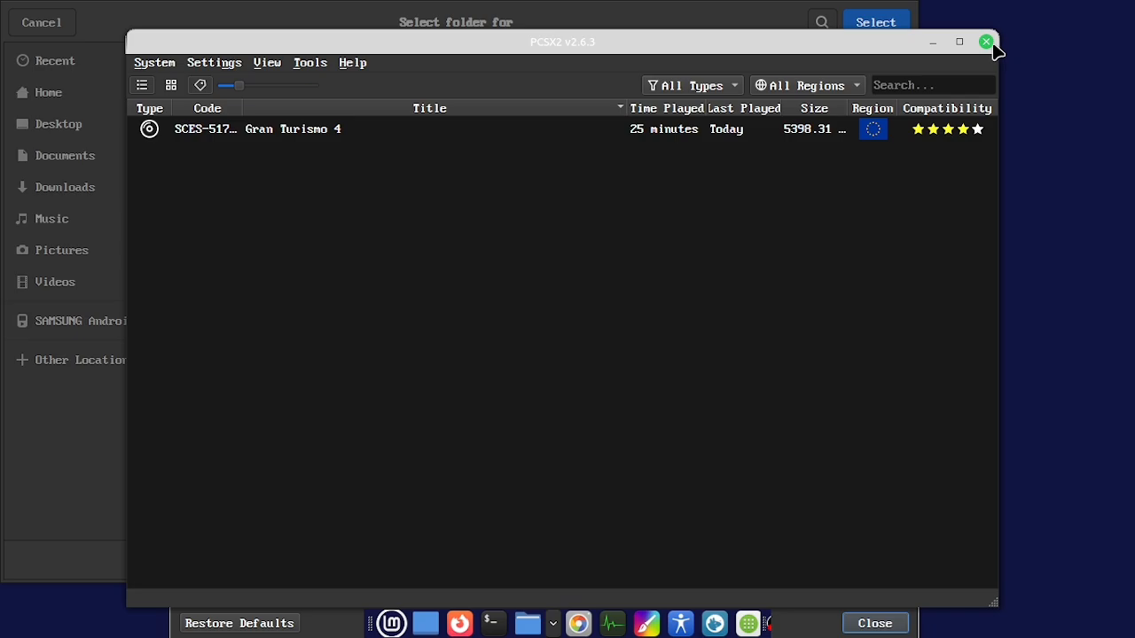
{"action": "left_click", "coordinate": [938, 43]}
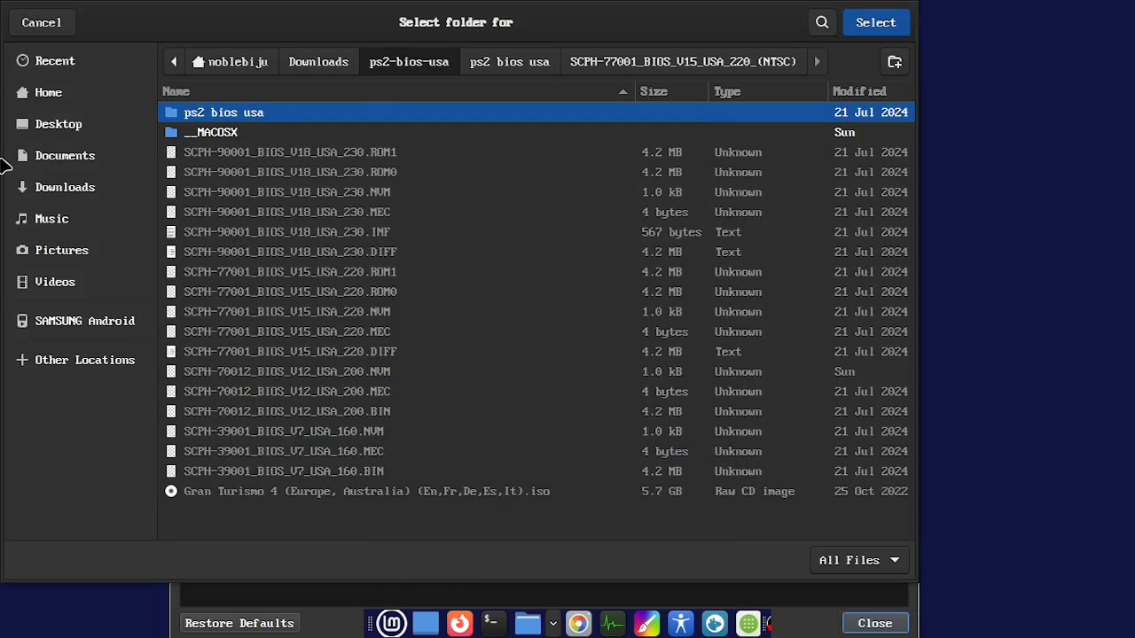
{"action": "left_click", "coordinate": [71, 22]}
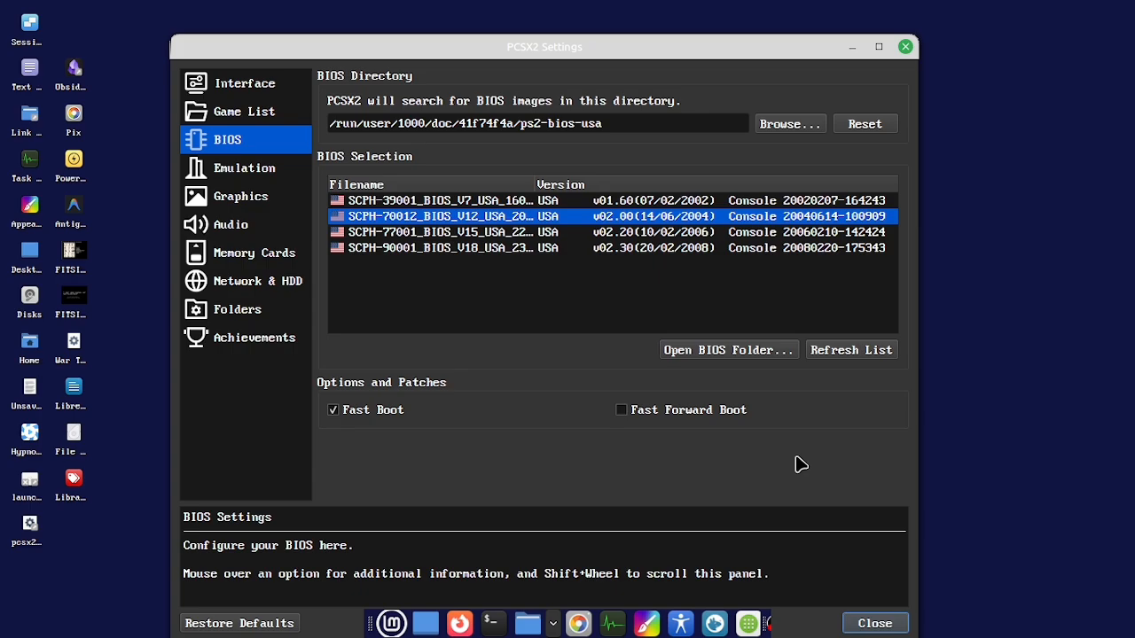
Close the settings, bring back the minimized PCSX2 game list and launch Gran Turismo 4
{"action": "left_click", "coordinate": [876, 627]}
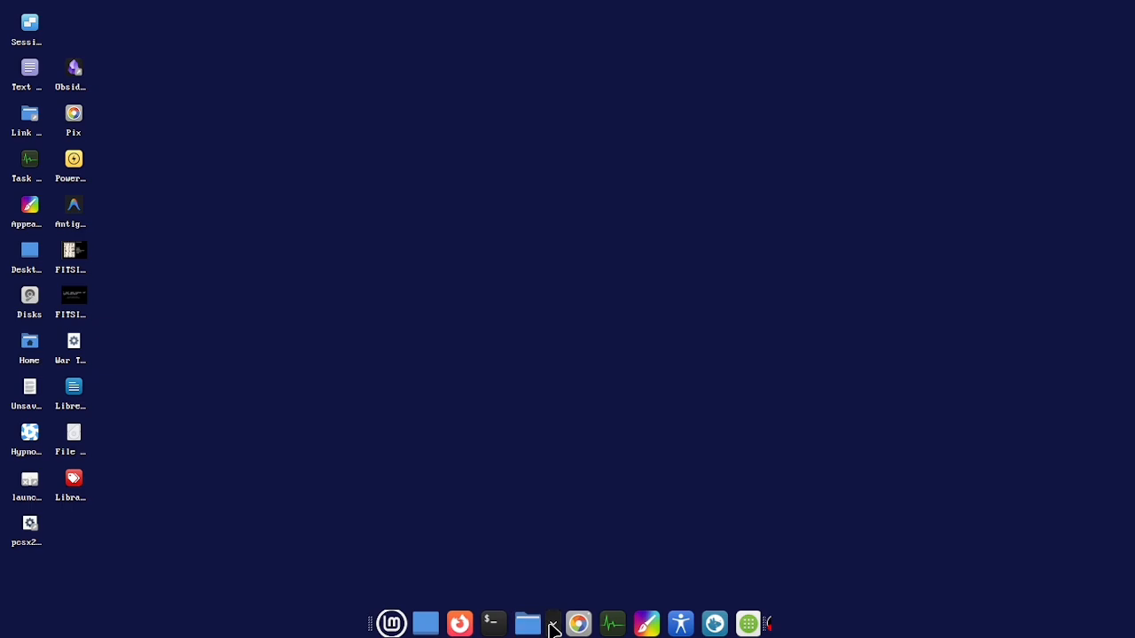
{"action": "left_click", "coordinate": [552, 627]}
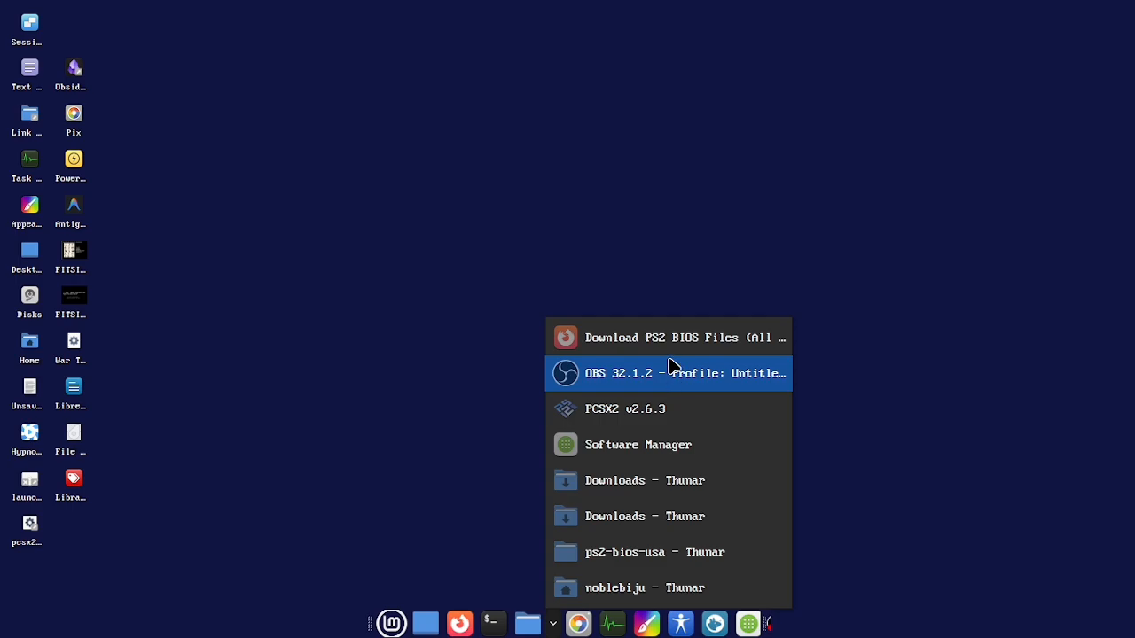
{"action": "left_click", "coordinate": [647, 418]}
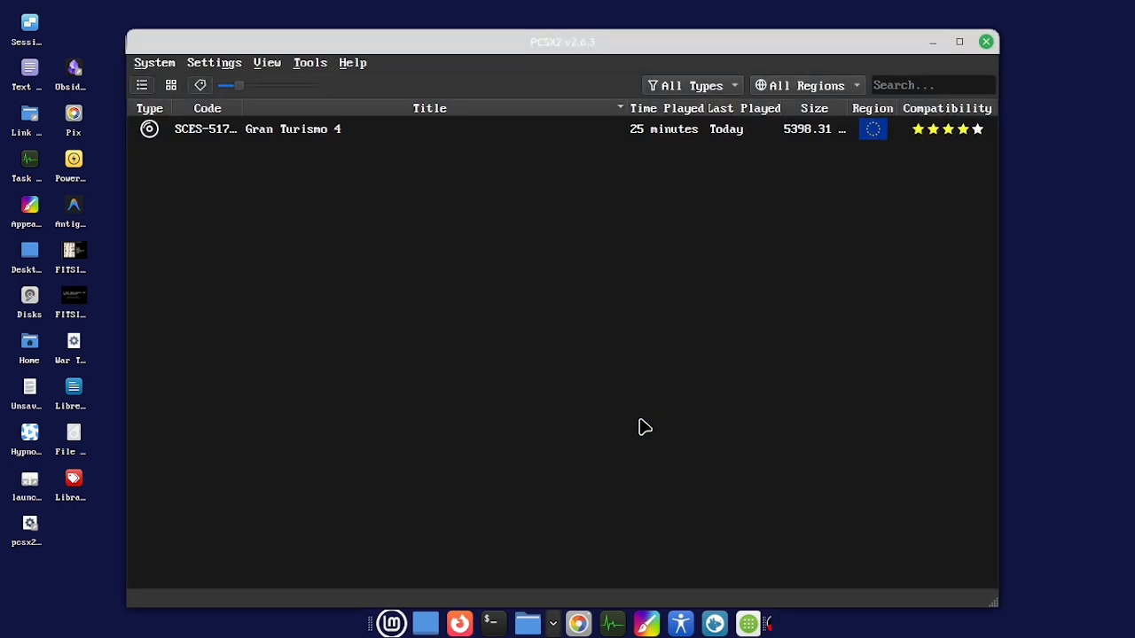
{"action": "left_click", "coordinate": [295, 132]}
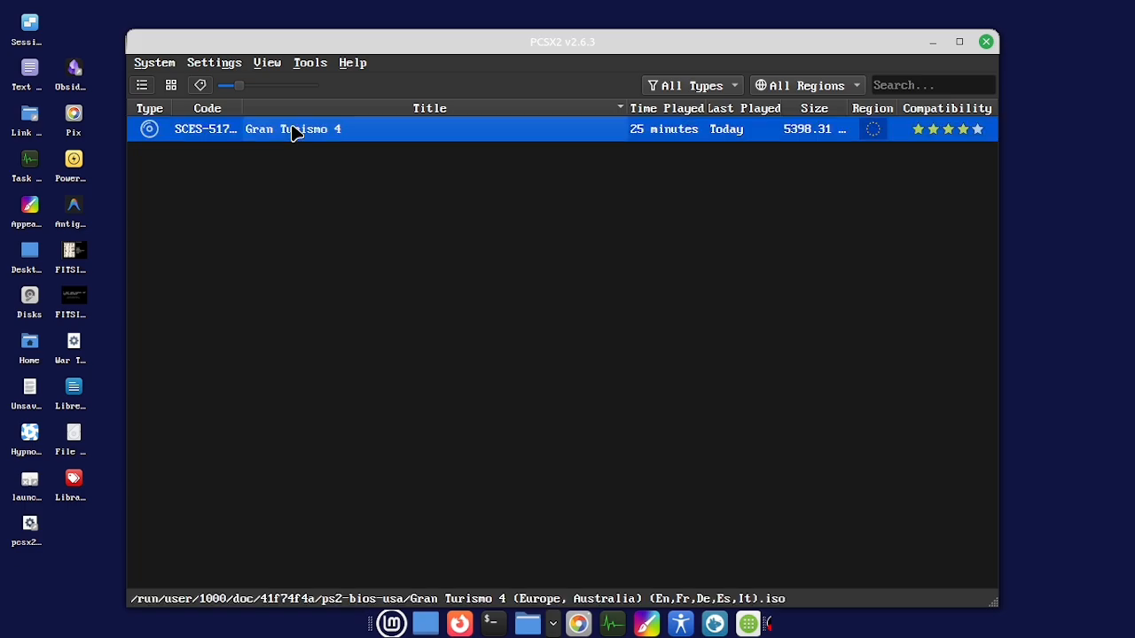
{"action": "double_click", "coordinate": [295, 131]}
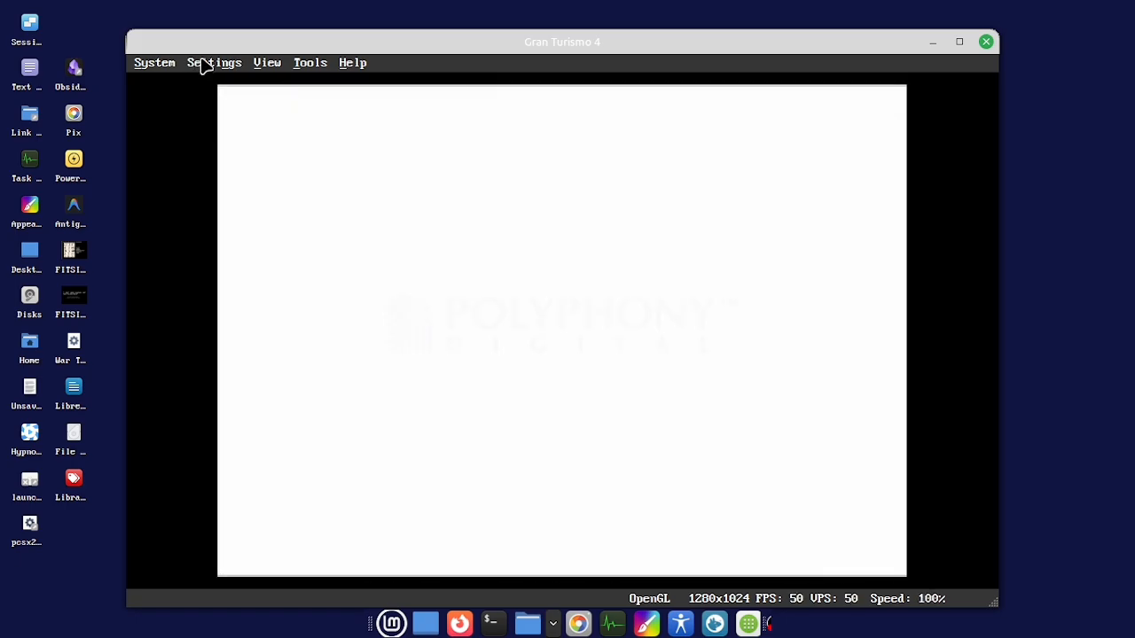
Open the graphics rendering settings, then return to the Gran Turismo 4 window and pause the game
{"action": "left_click", "coordinate": [203, 63]}
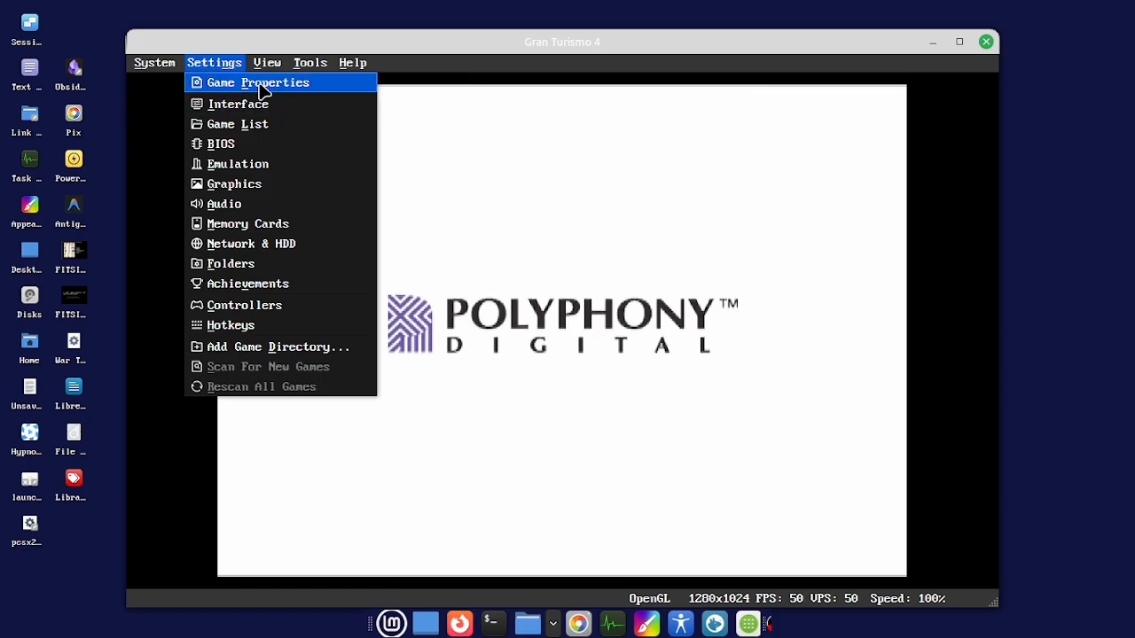
{"action": "left_click", "coordinate": [286, 182]}
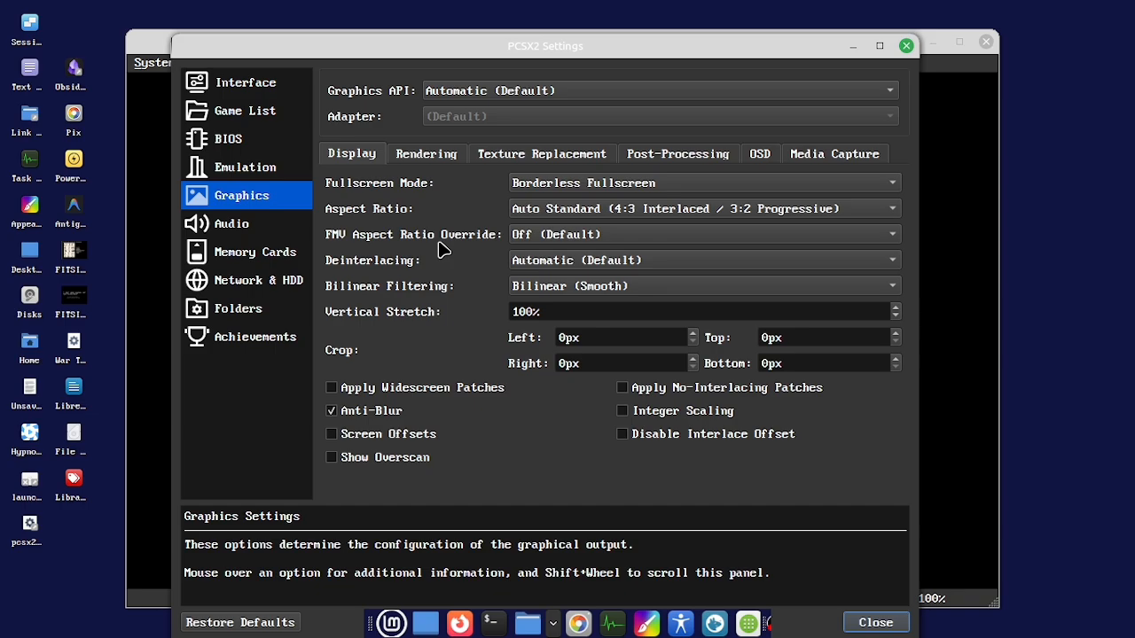
{"action": "left_click", "coordinate": [432, 153]}
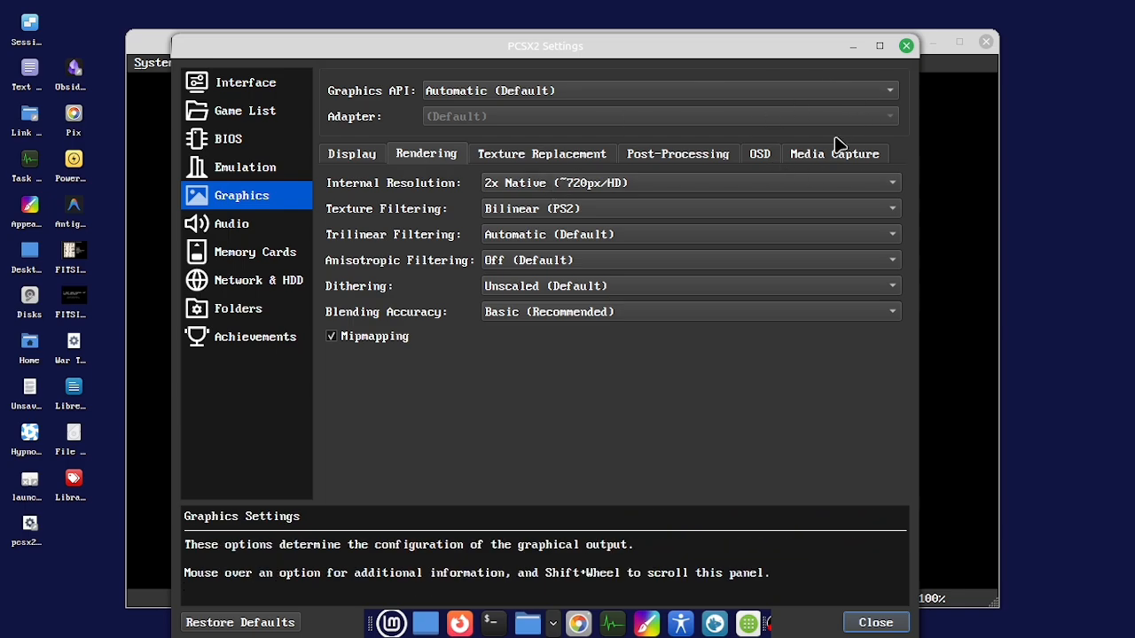
{"action": "left_click", "coordinate": [983, 191]}
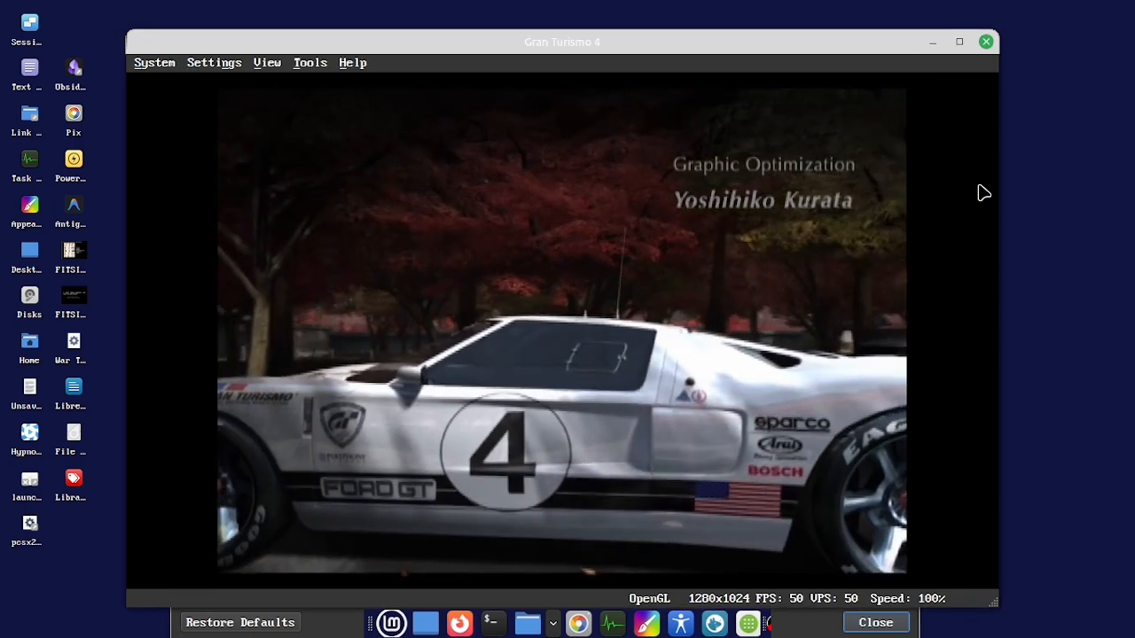
{"action": "key", "text": "space"}
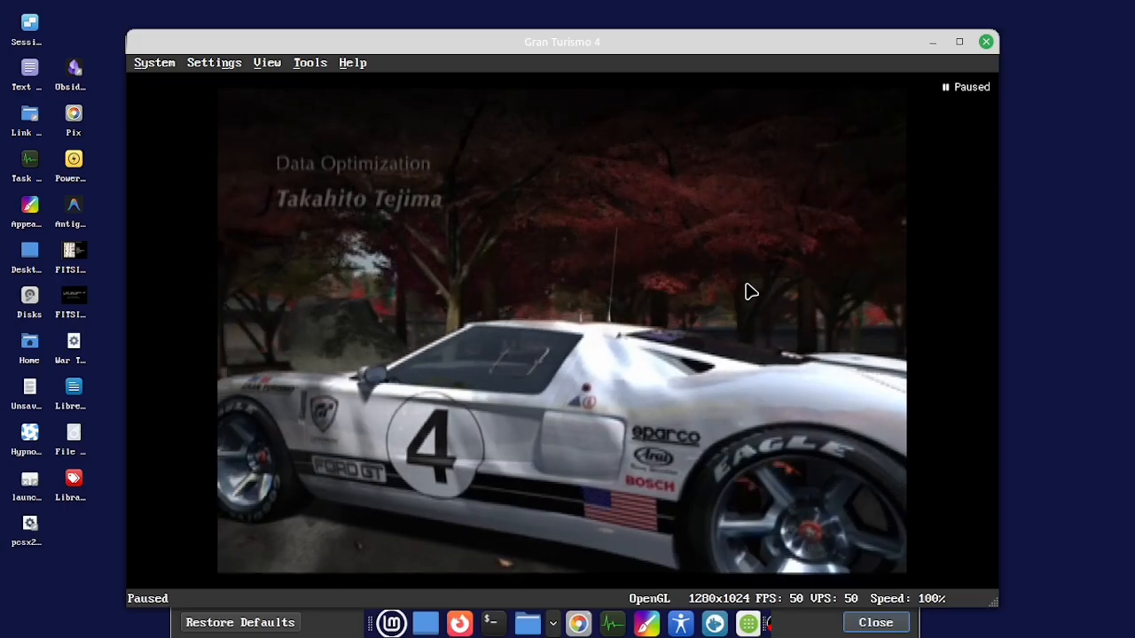
Reopen the graphics settings, review the available internal resolution options without changing them, and close the settings
{"action": "left_click", "coordinate": [195, 65]}
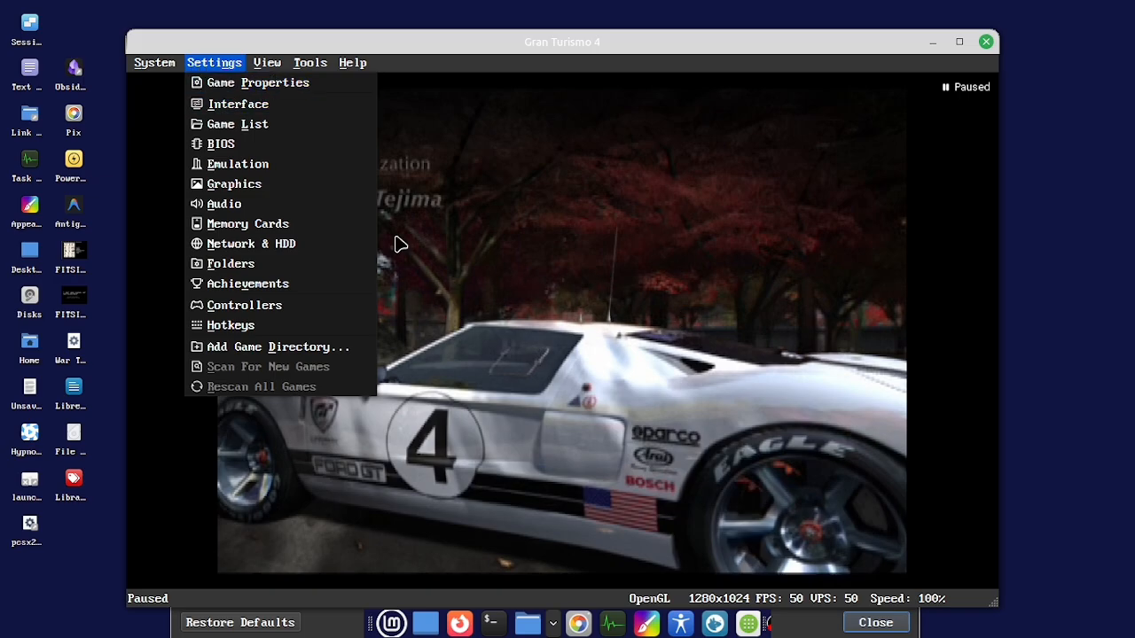
{"action": "mouse_move", "coordinate": [214, 64]}
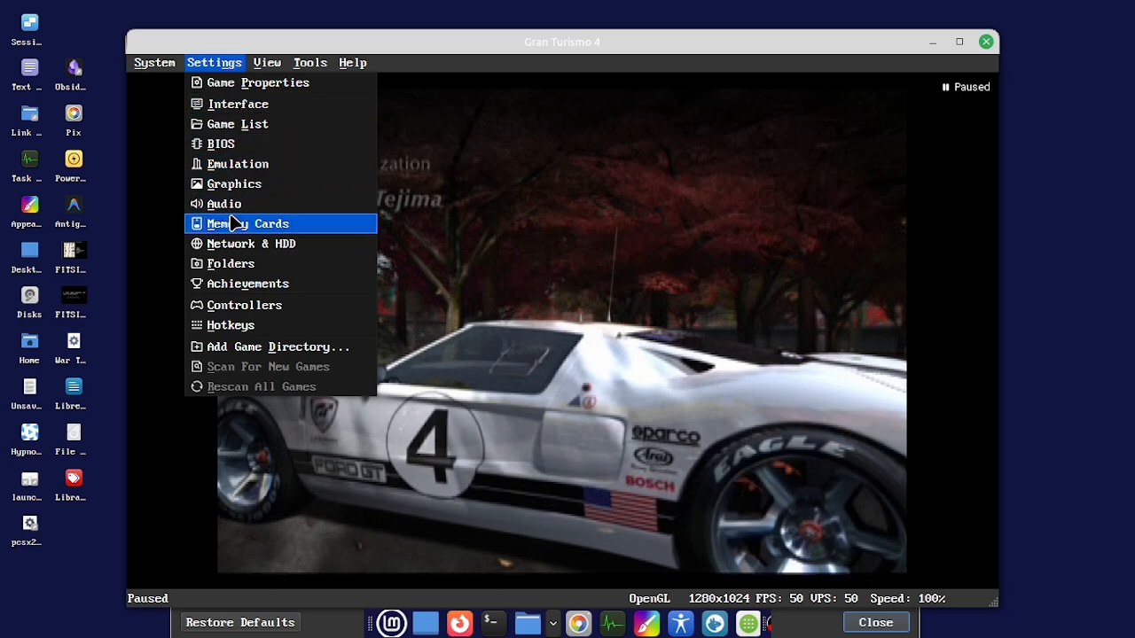
{"action": "left_click", "coordinate": [254, 183]}
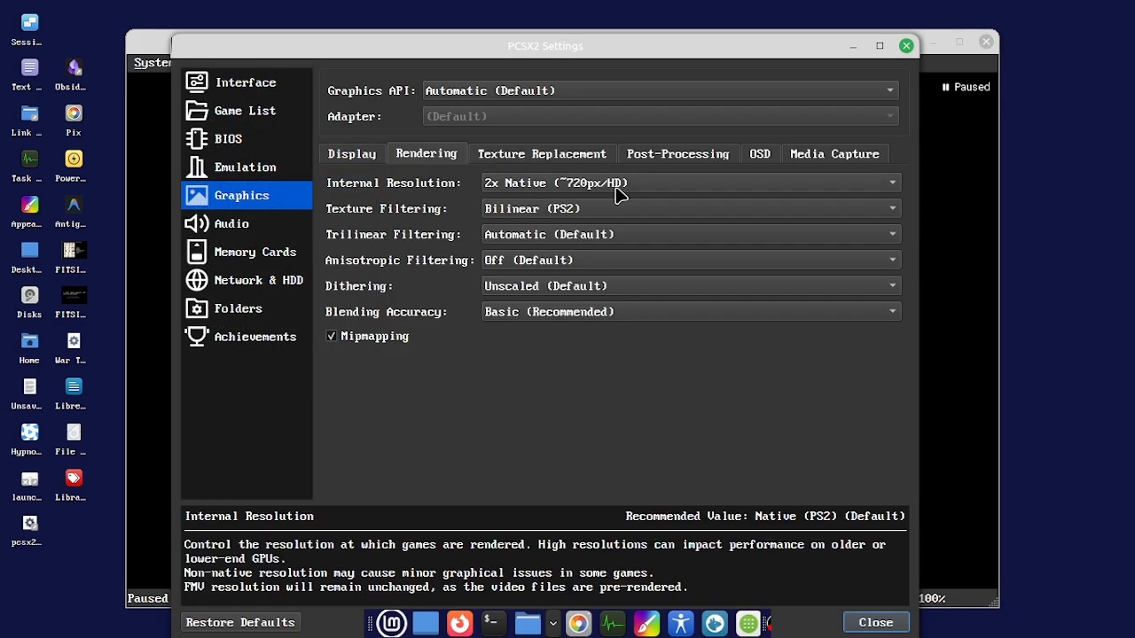
{"action": "left_click", "coordinate": [699, 190]}
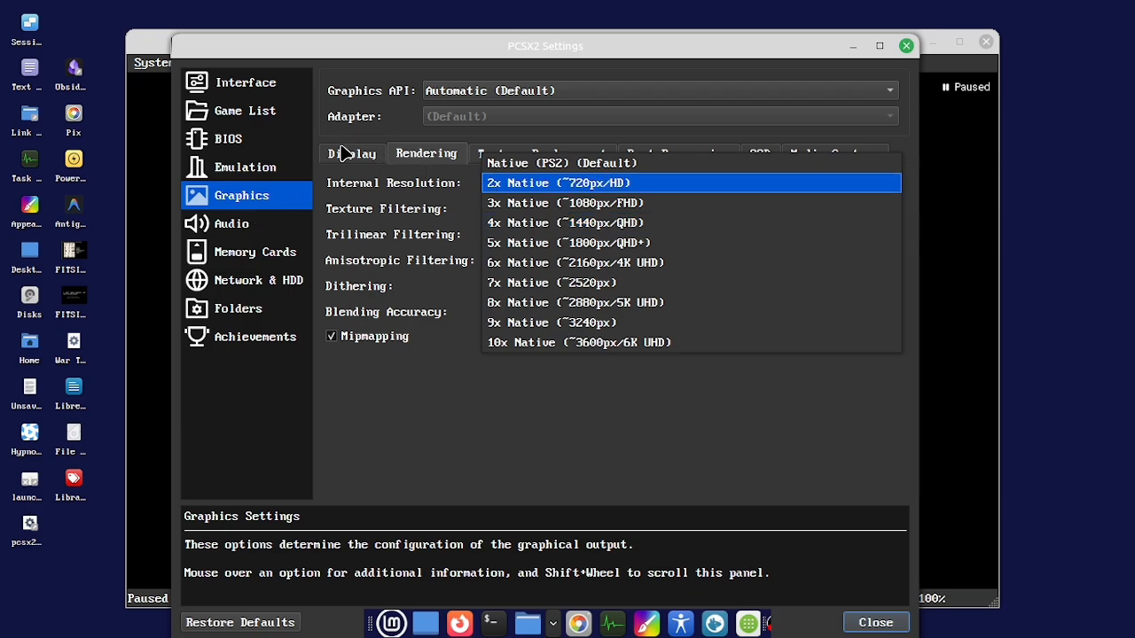
{"action": "left_click", "coordinate": [245, 90]}
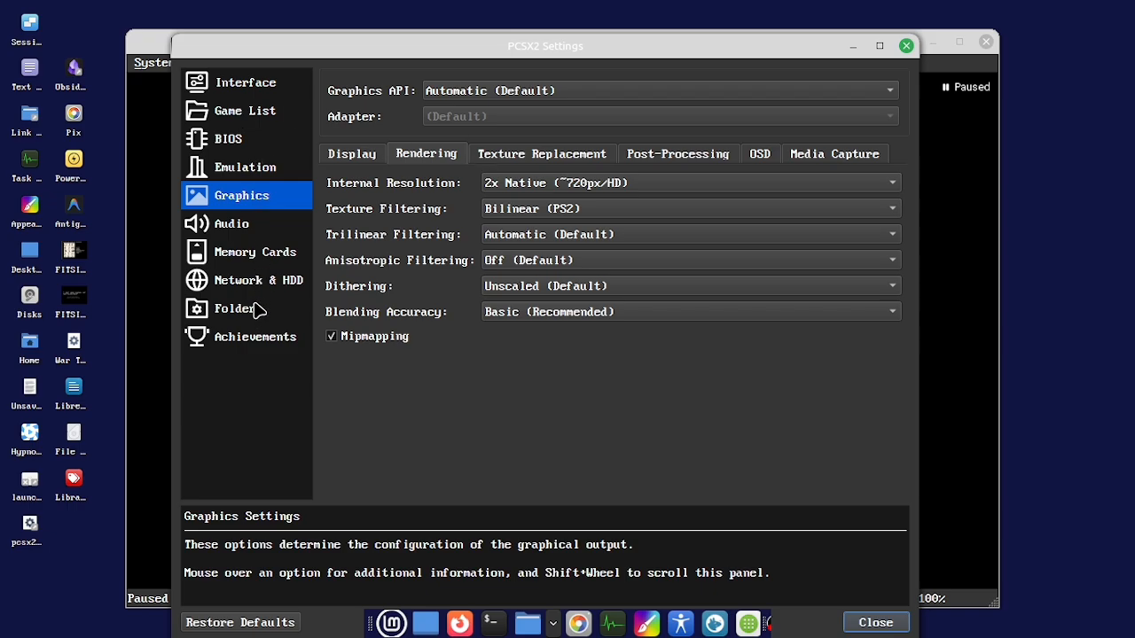
{"action": "key", "text": "Down"}
{"action": "key", "text": "Up"}
{"action": "left_click", "coordinate": [906, 46]}
Examine the controller settings for Controller Port 2, USB Port 1 and the Controller Port 1 bindings, and close them
{"action": "left_click", "coordinate": [211, 64]}
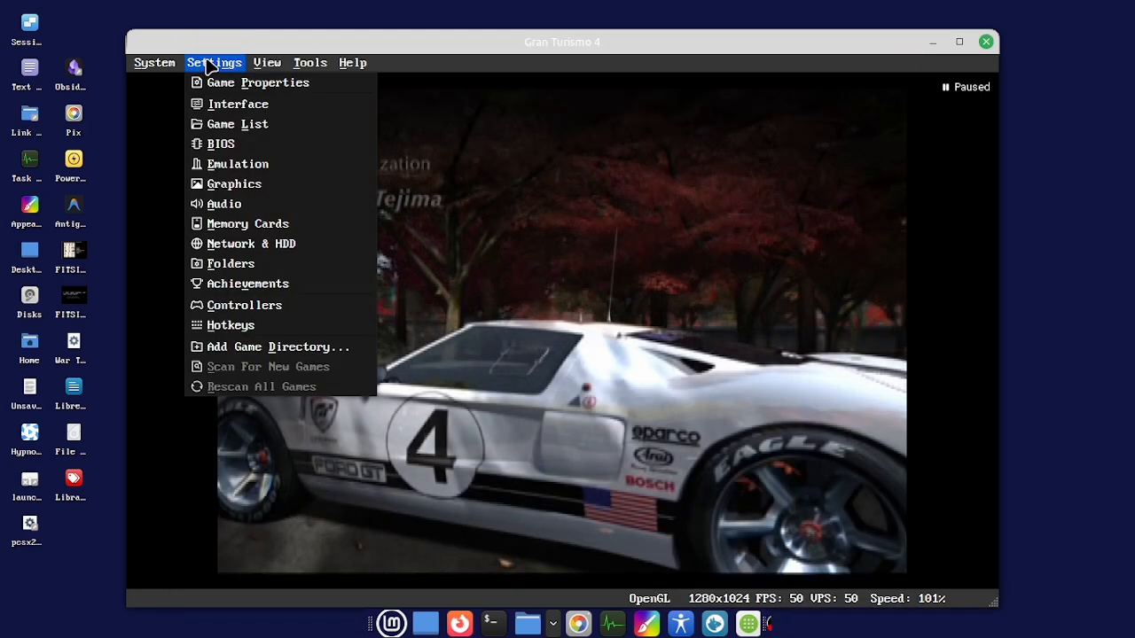
{"action": "left_click", "coordinate": [272, 307]}
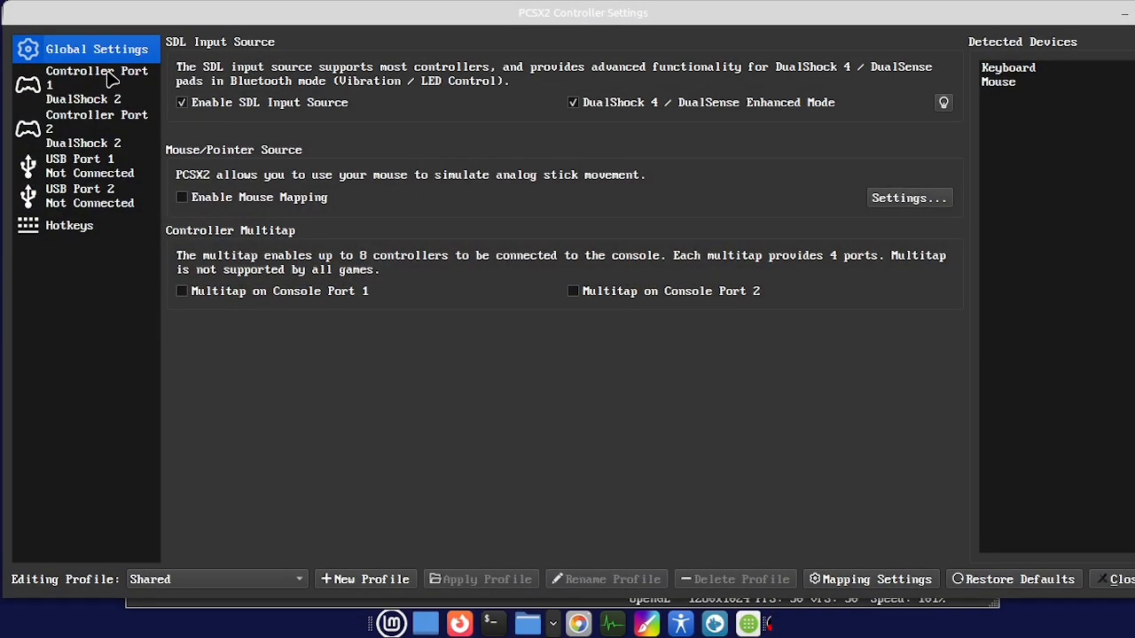
{"action": "left_click", "coordinate": [110, 80]}
{"action": "left_click", "coordinate": [107, 122]}
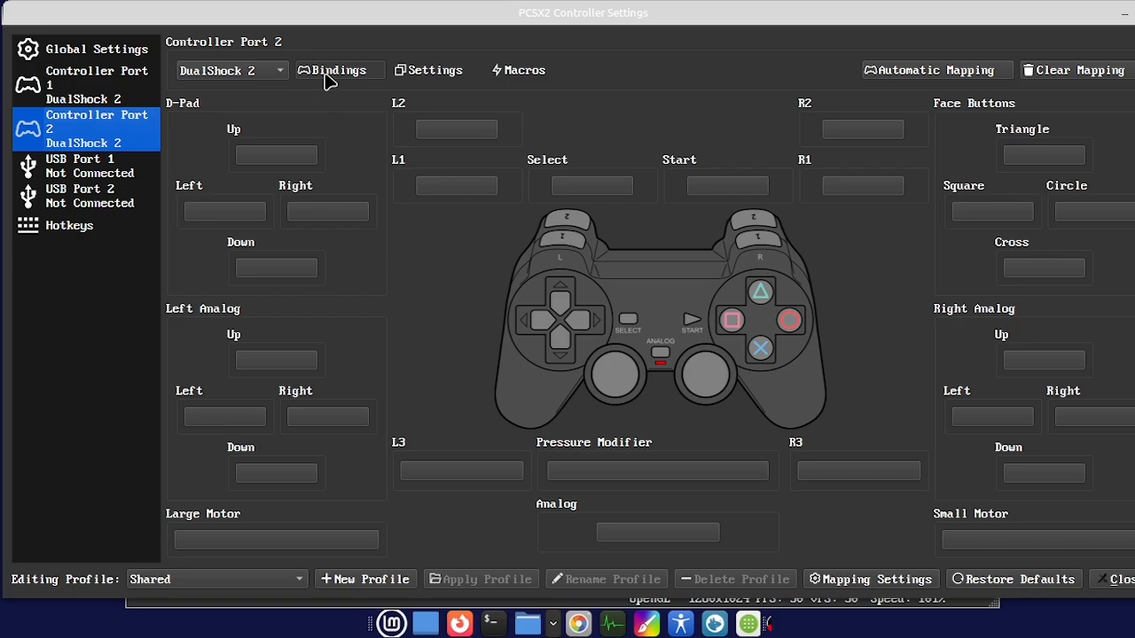
{"action": "left_click", "coordinate": [419, 73]}
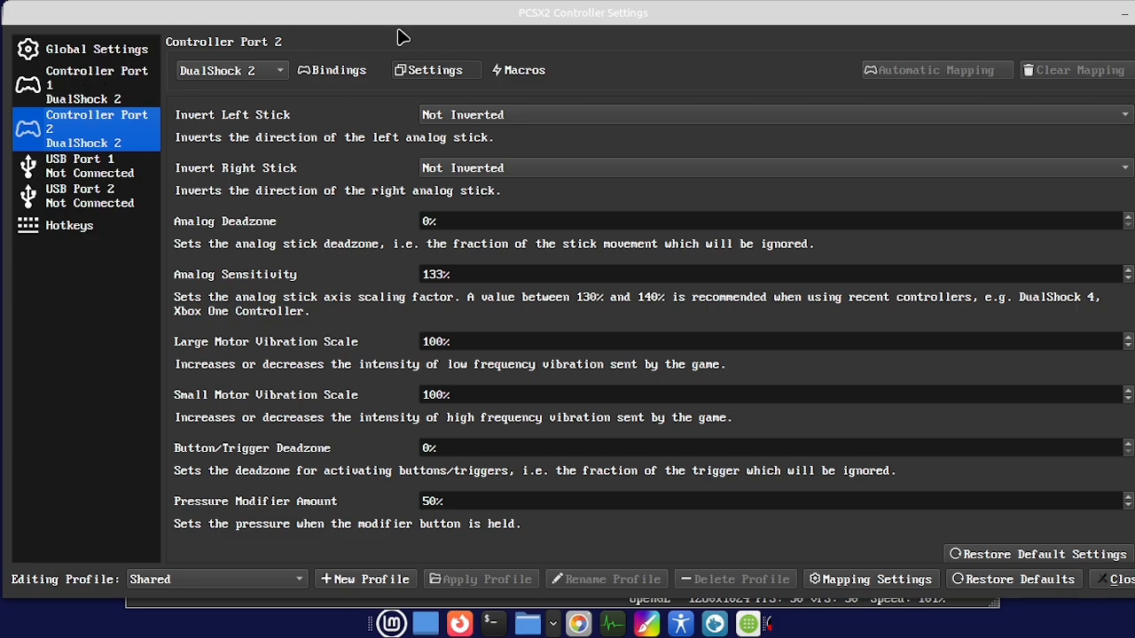
{"action": "left_click", "coordinate": [59, 178]}
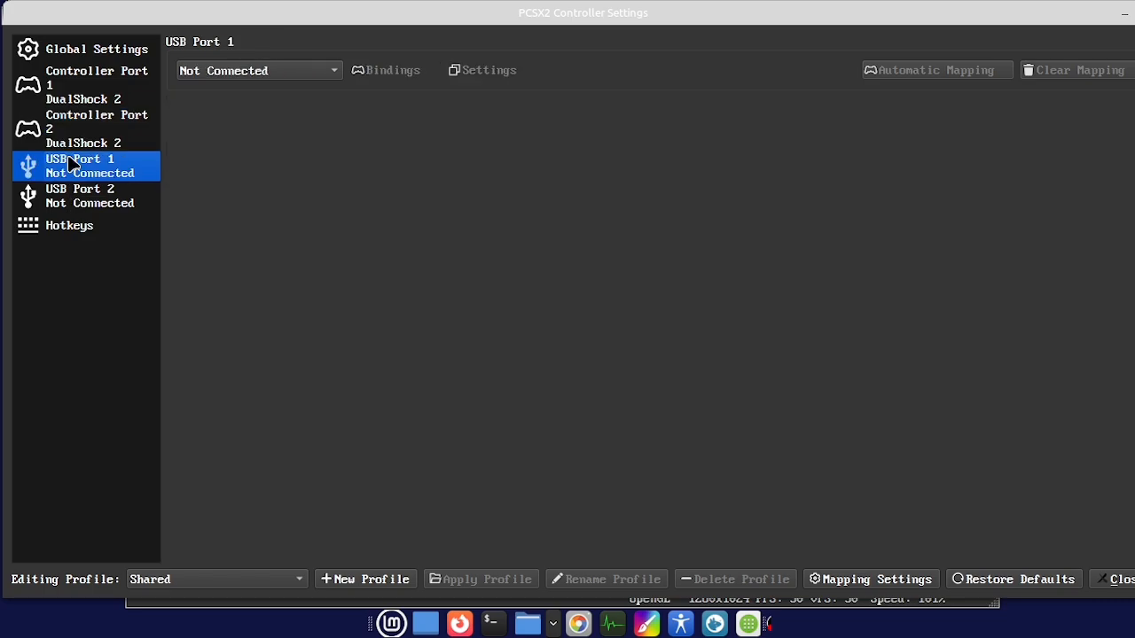
{"action": "left_click", "coordinate": [109, 118]}
{"action": "left_click", "coordinate": [110, 73]}
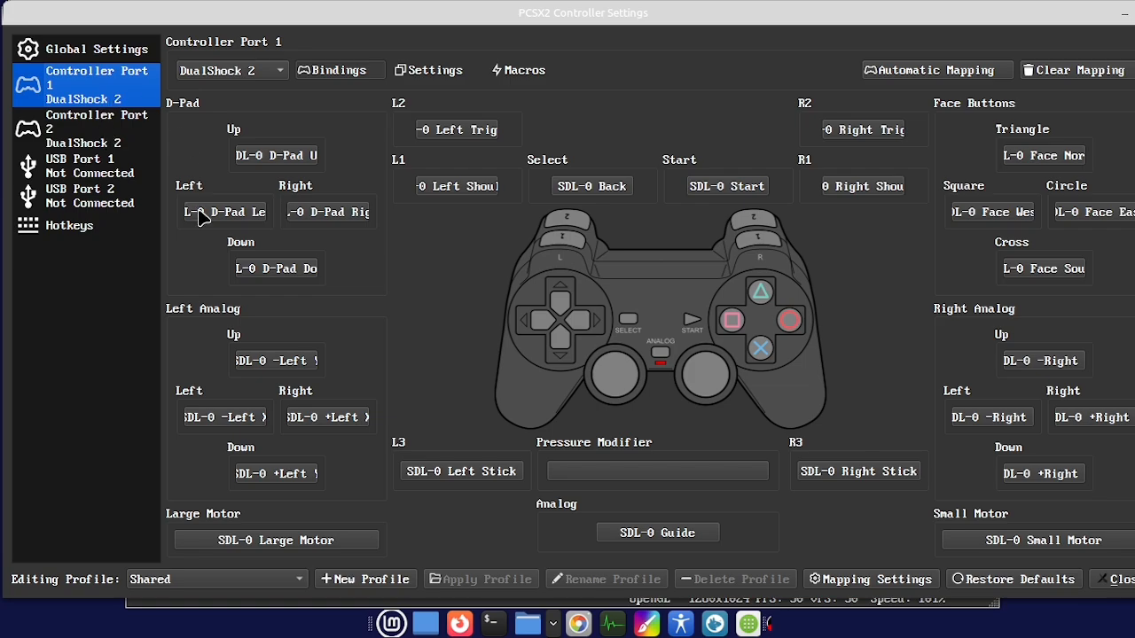
{"action": "left_click", "coordinate": [1114, 581]}
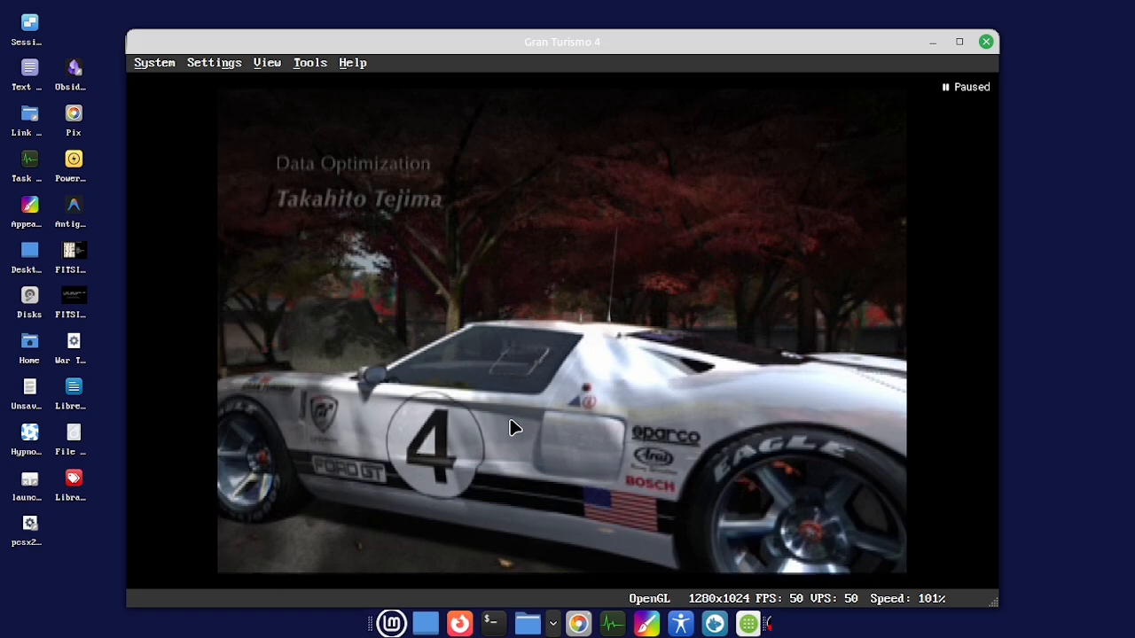
{"action": "left_click", "coordinate": [552, 623]}
{"action": "left_click", "coordinate": [634, 379]}
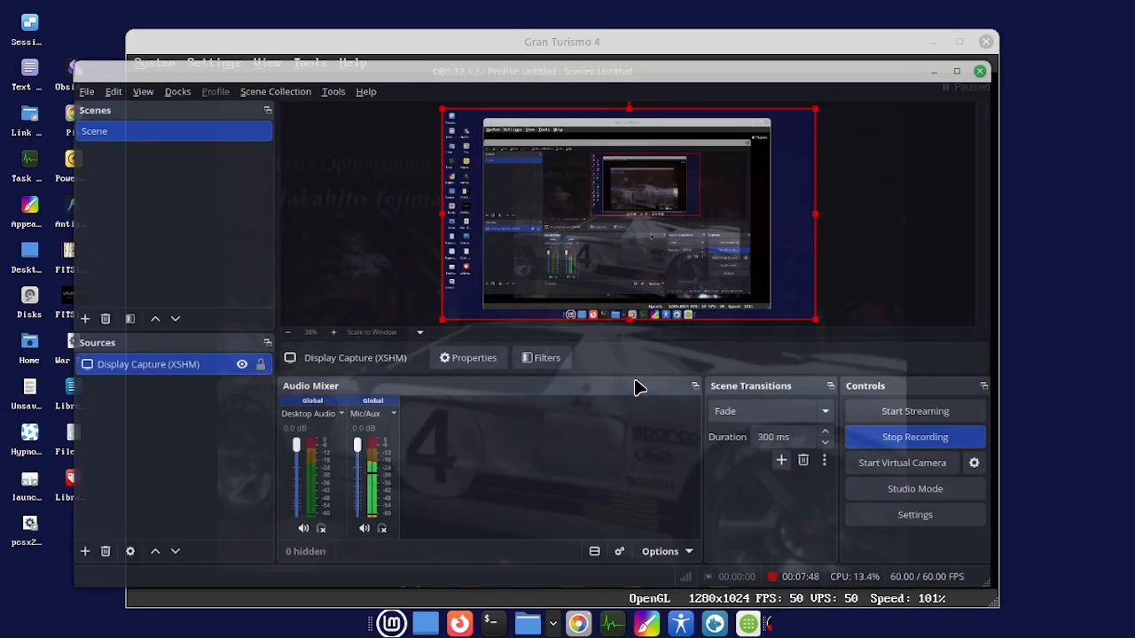